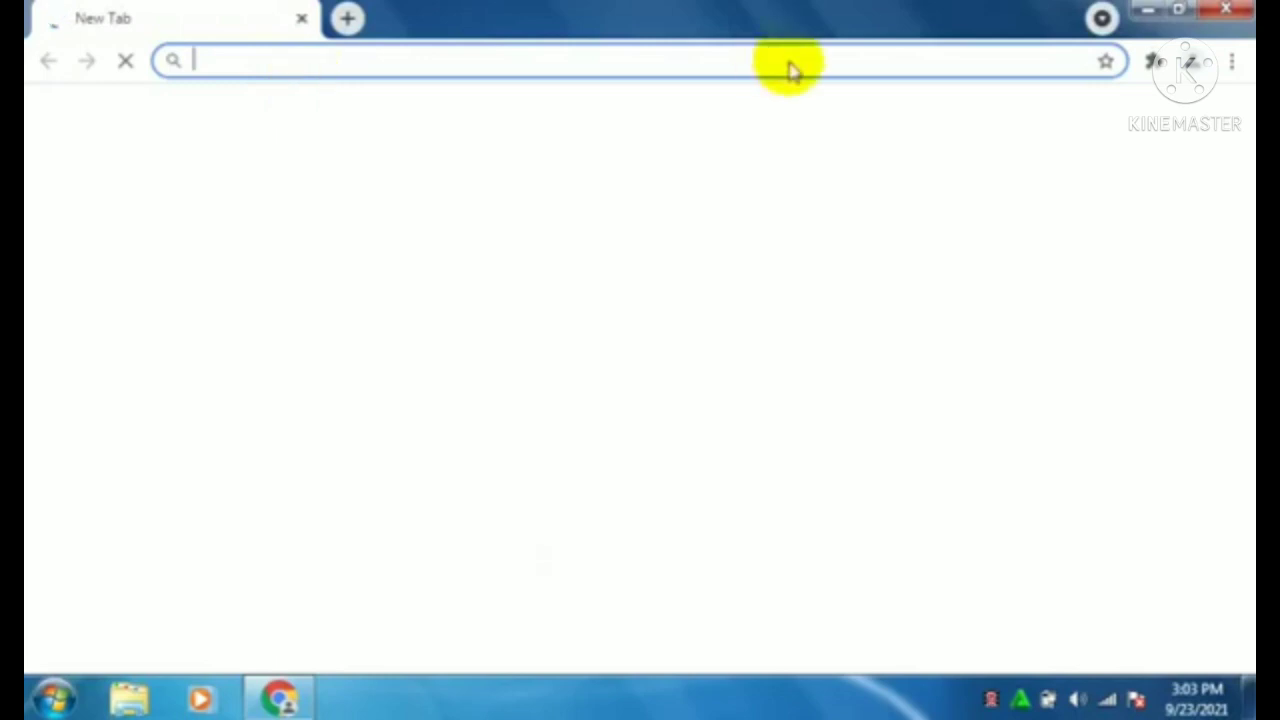
- Load the router's 4G CPE status page at 192.168.254.254 in Chrome
left_click(686, 57)
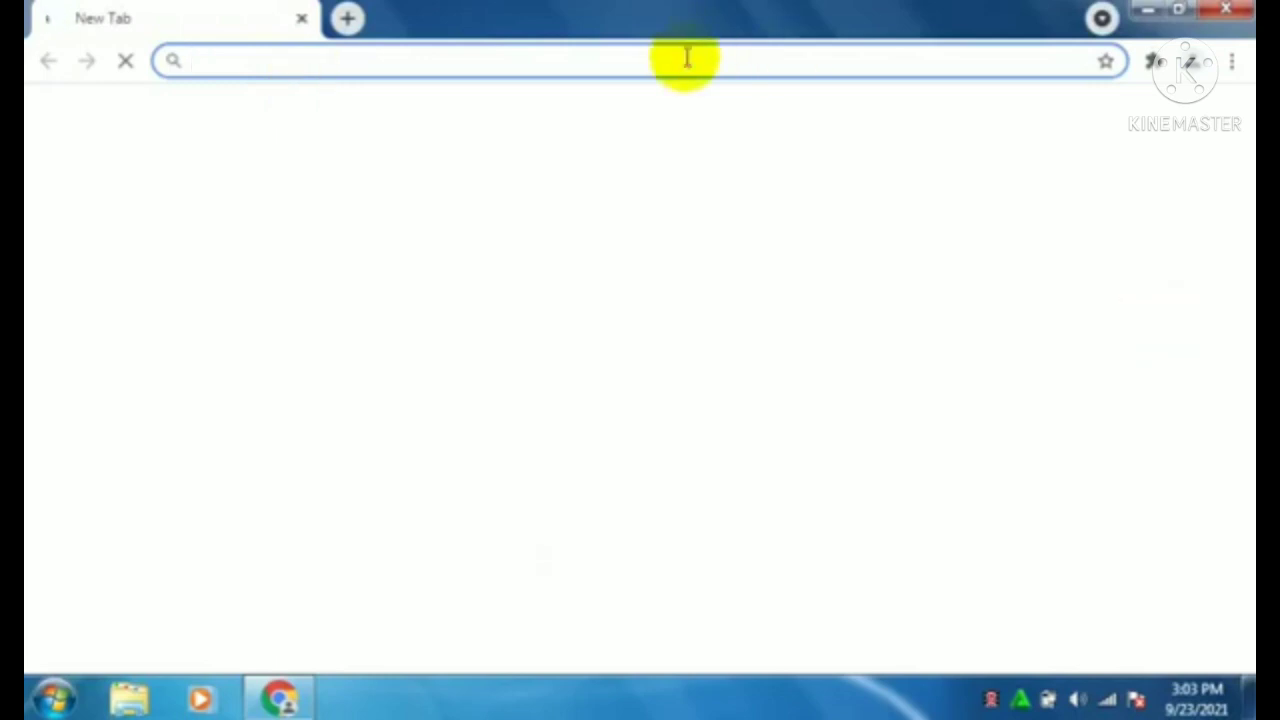
type("192.168.254.254")
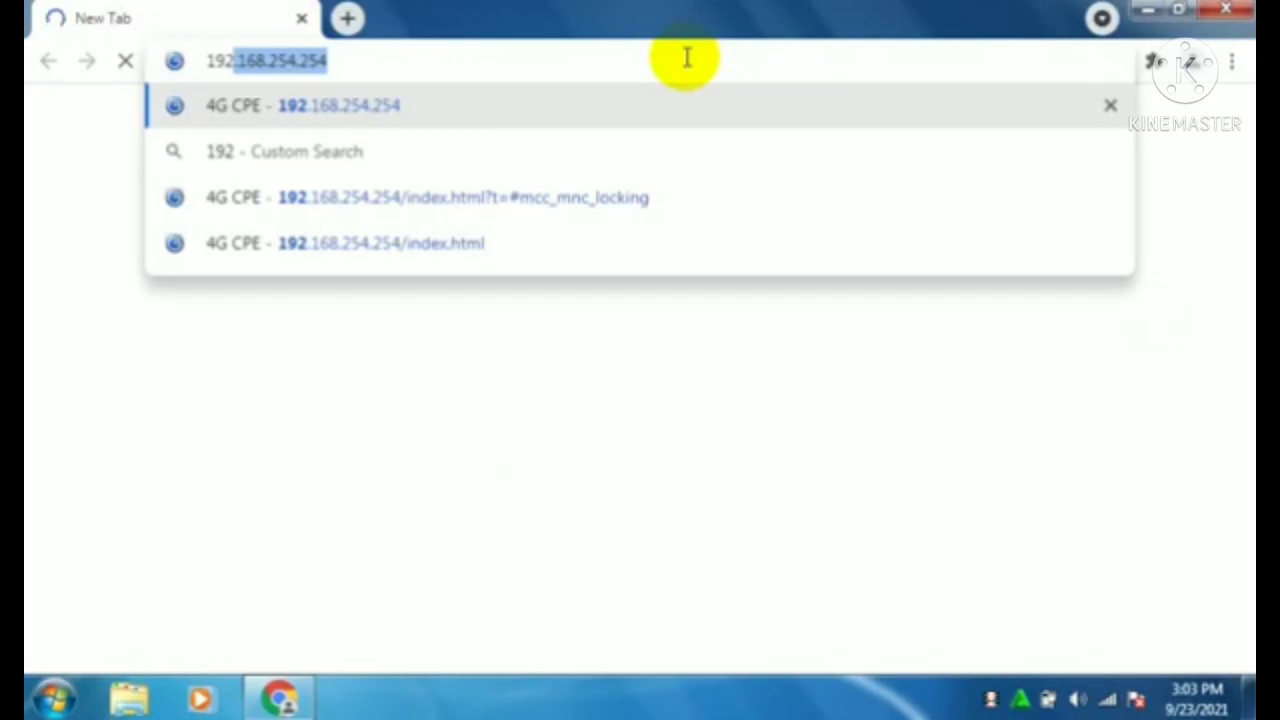
key("Return")
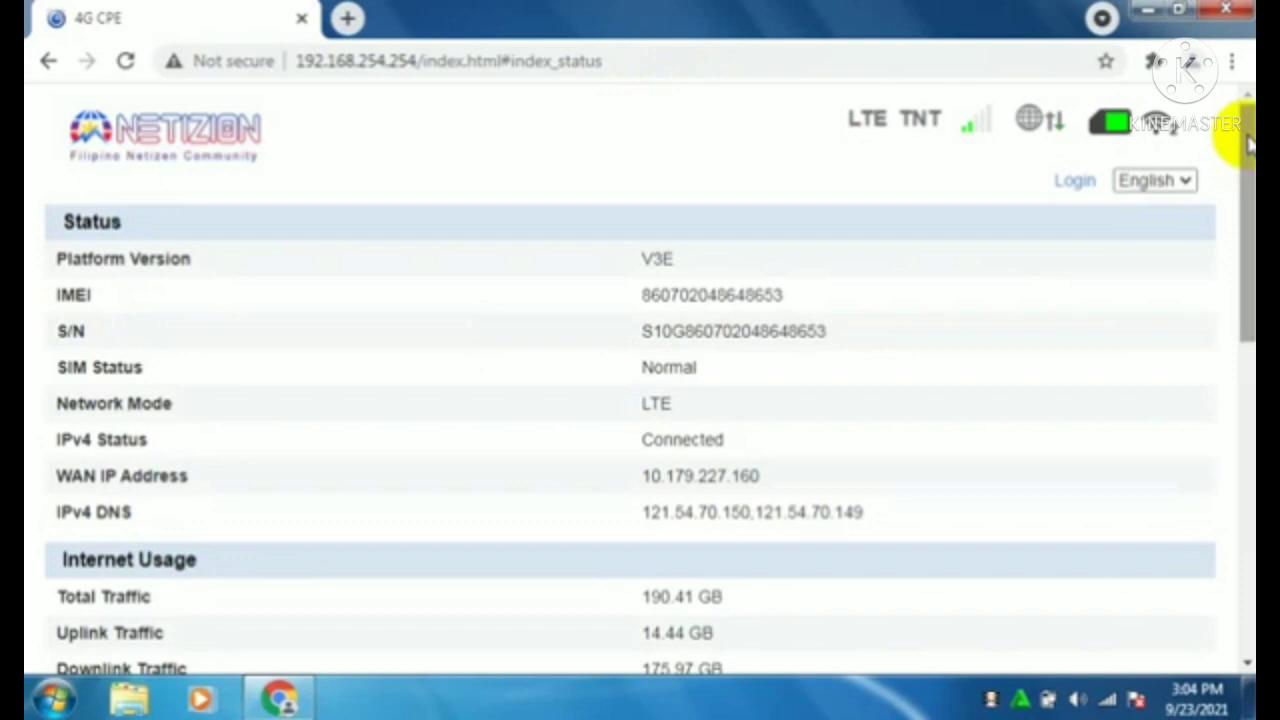
mouse_move(1248, 145)
left_mouse_down()
mouse_move(1246, 214)
mouse_move(1250, 135)
left_mouse_up()
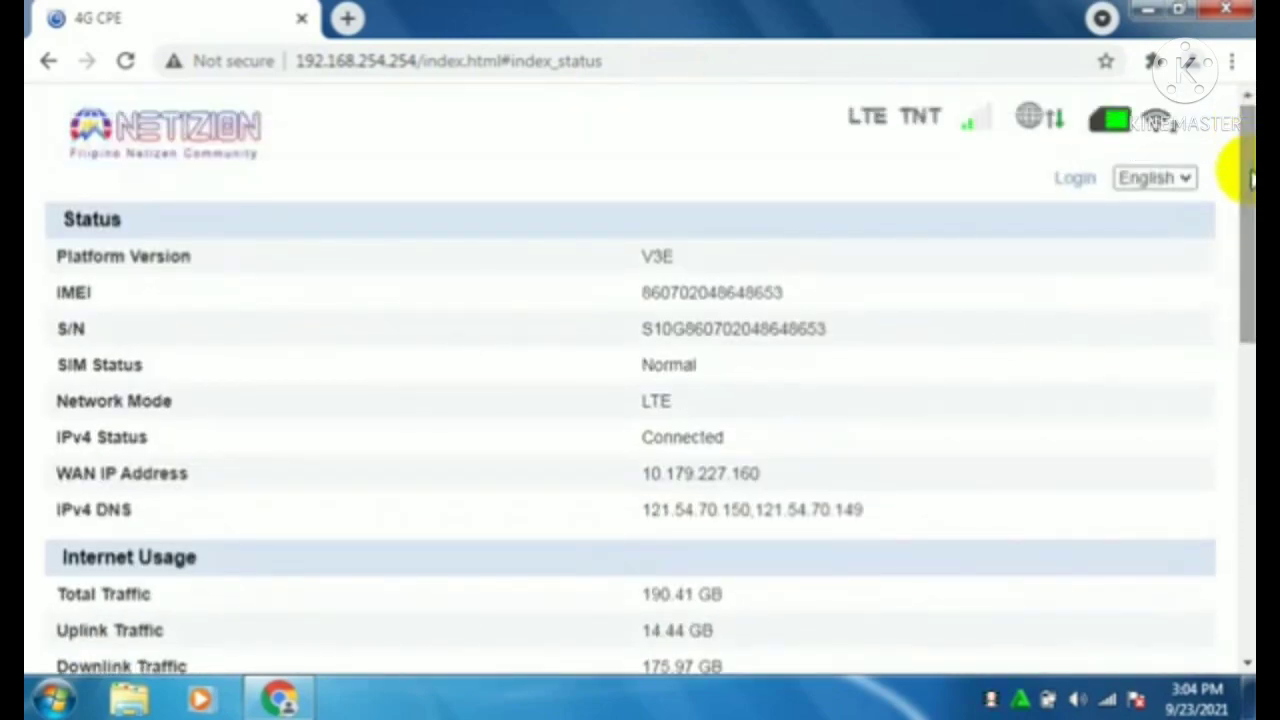
left_click_drag(1249, 208, 1240, 178)
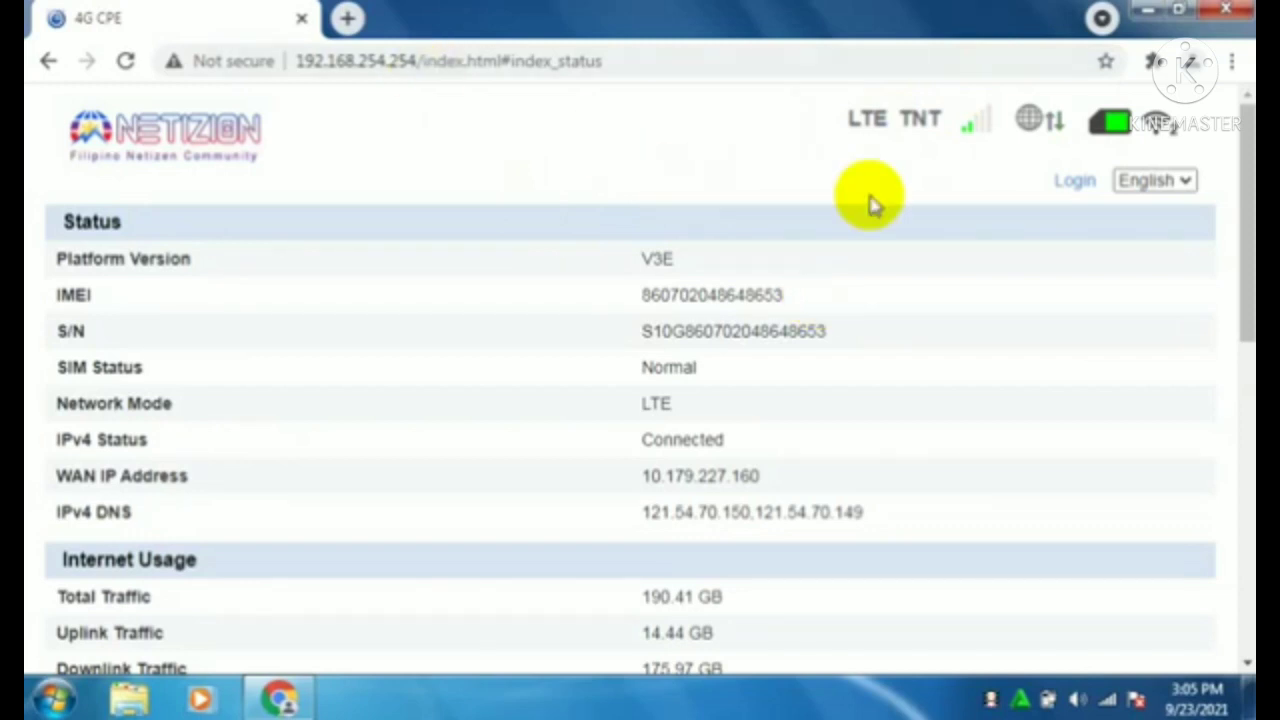
- Log in to the router with the admin username and password
left_click(1073, 188)
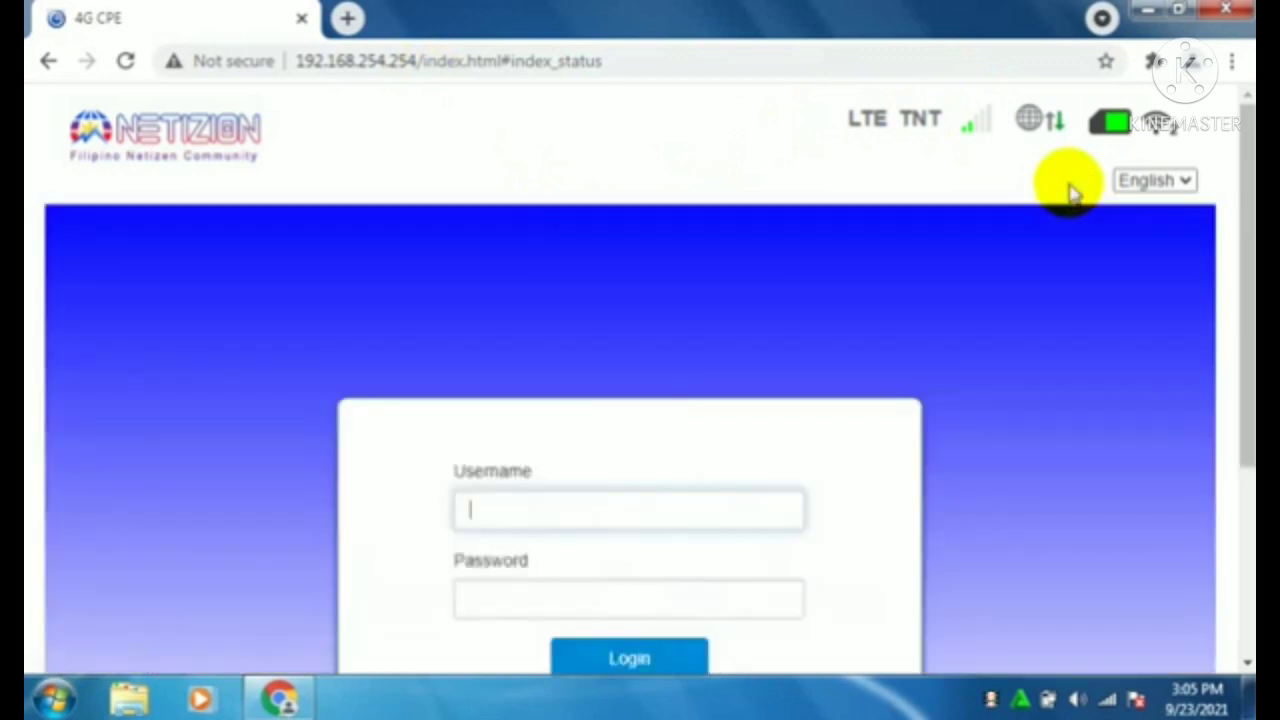
type("user")
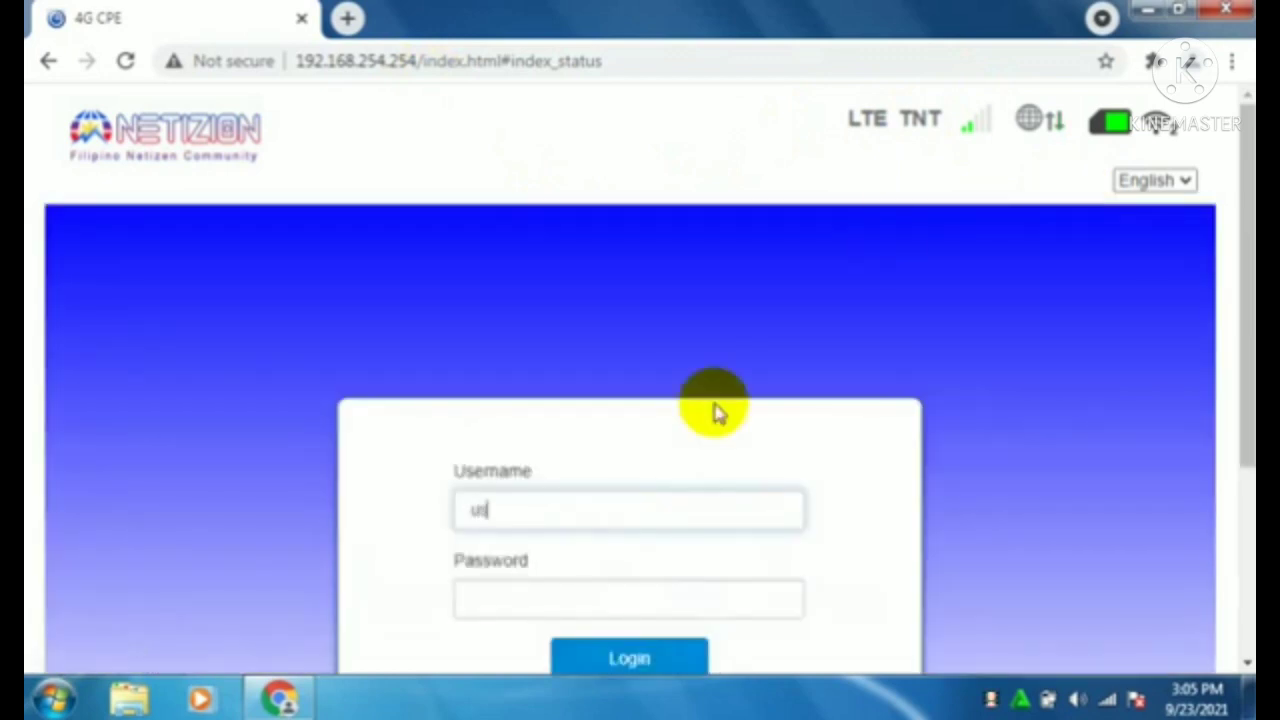
left_click(520, 601)
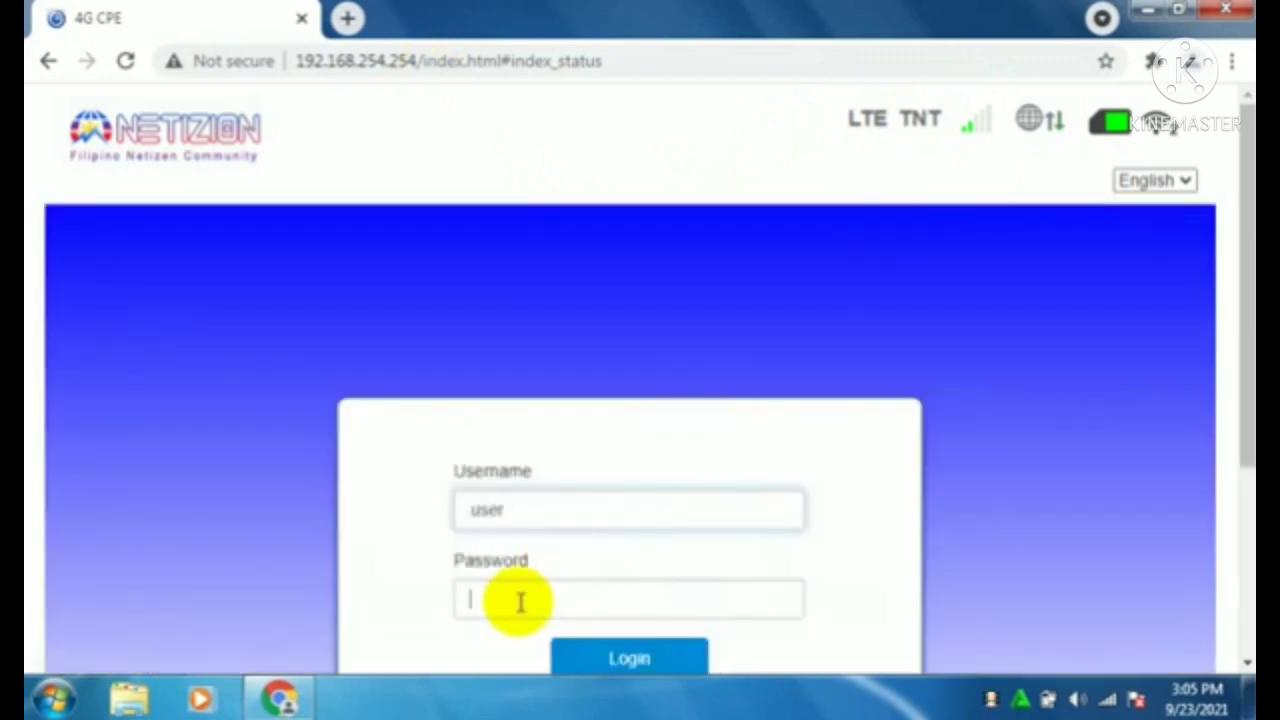
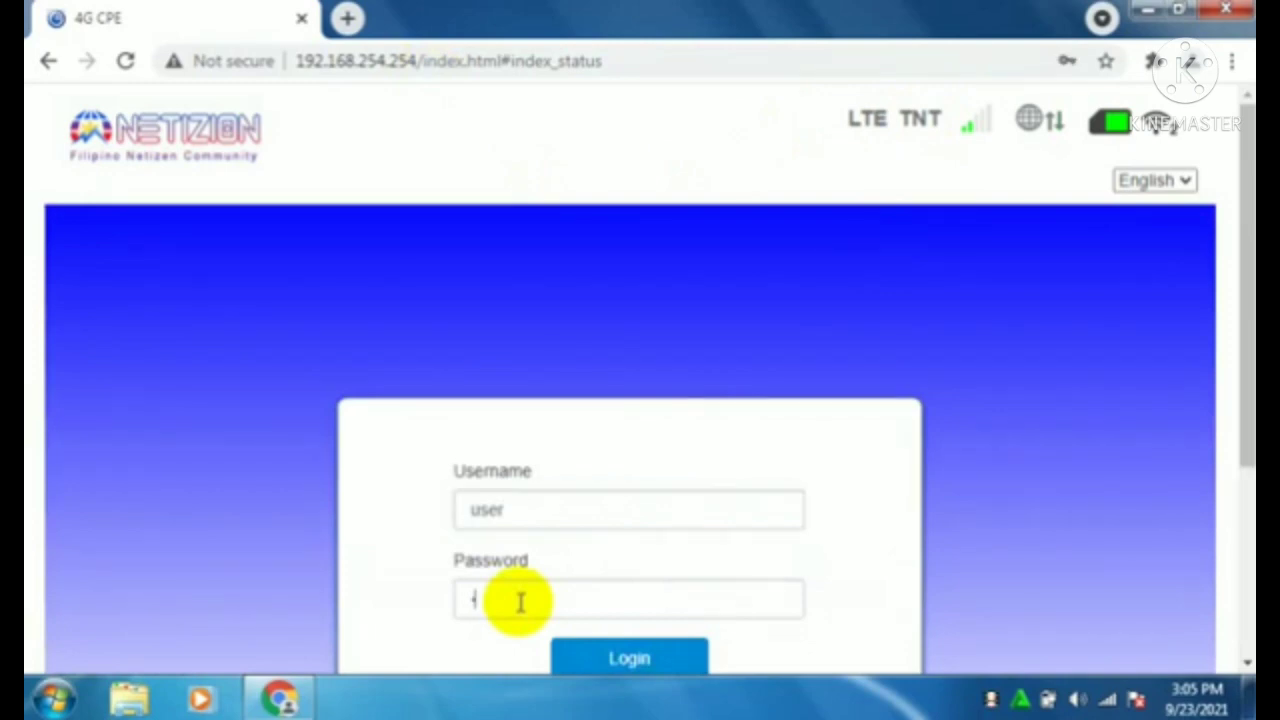
key("Return")
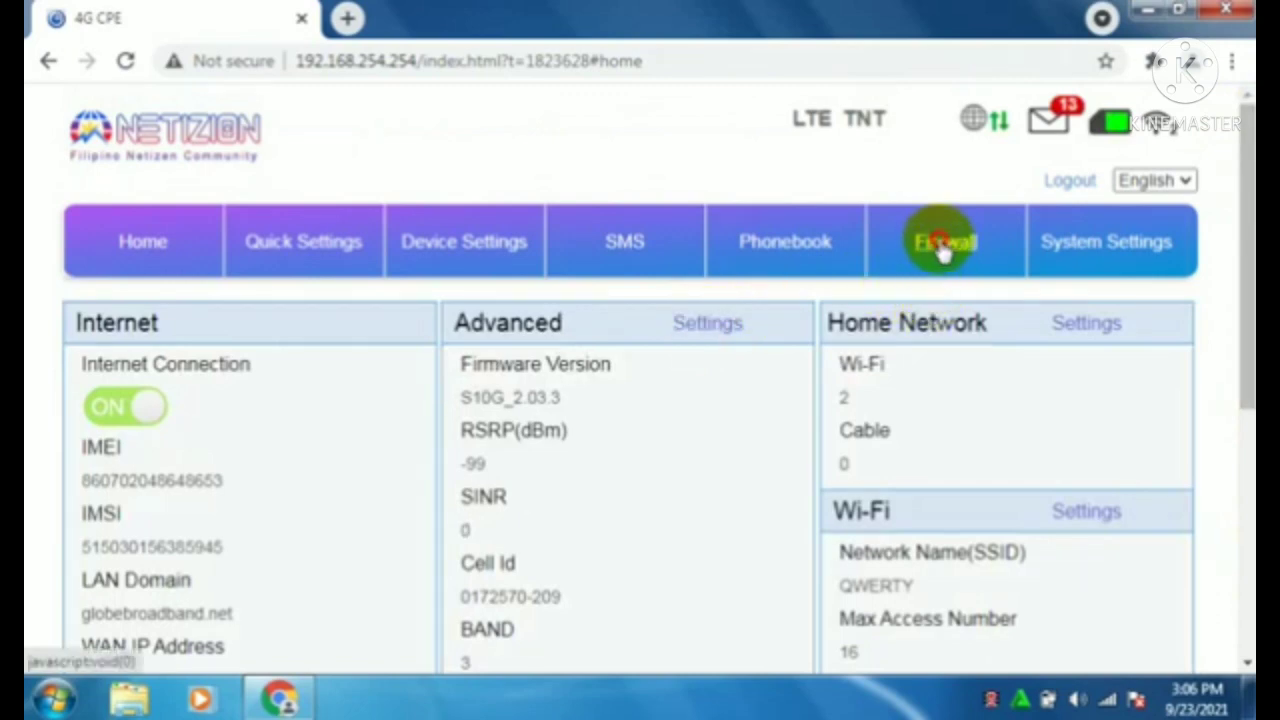
- Go to the Firewall section and open its Firewall Backup page
left_click(943, 254)
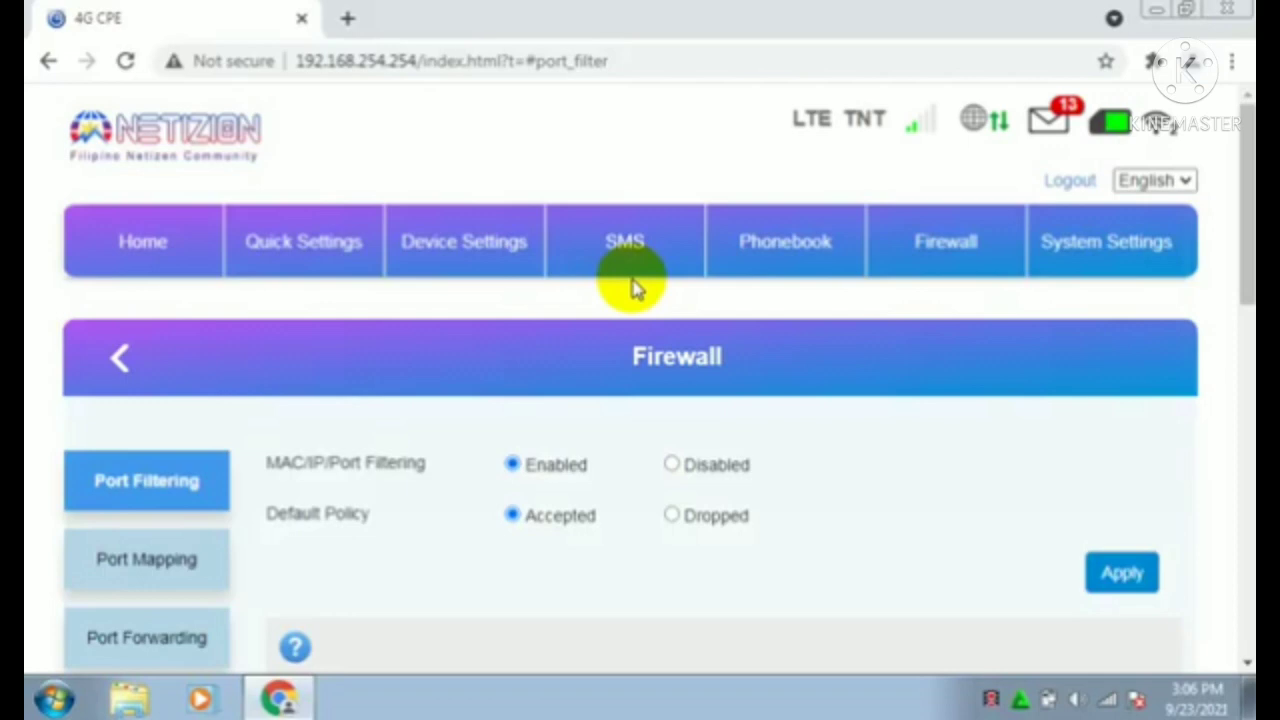
left_click_drag(1243, 129, 1247, 400)
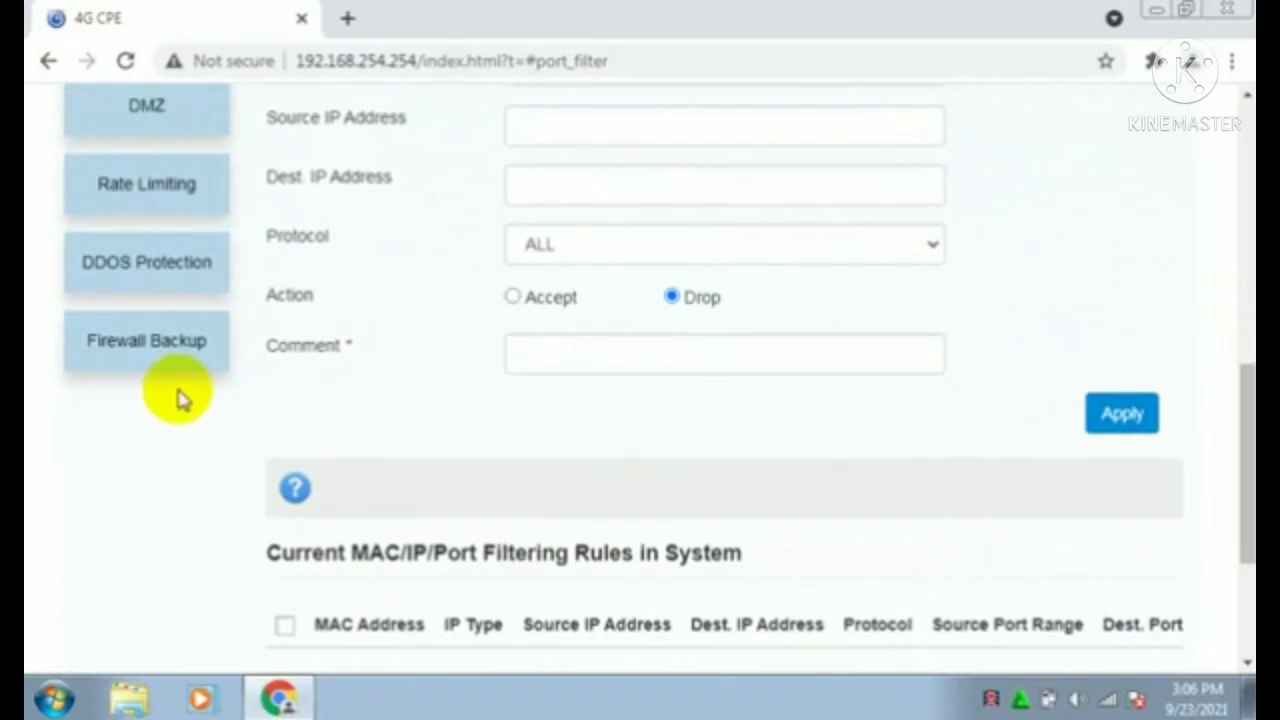
left_click(147, 342)
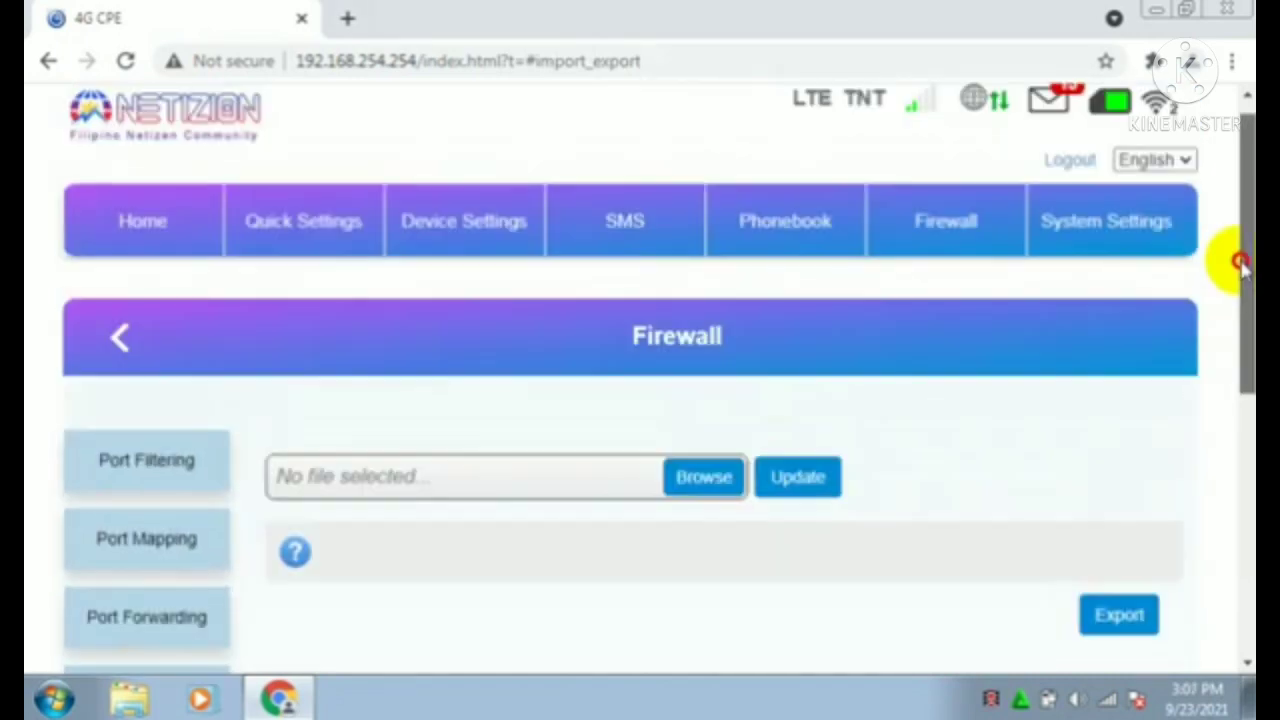
left_click_drag(1236, 263, 1236, 243)
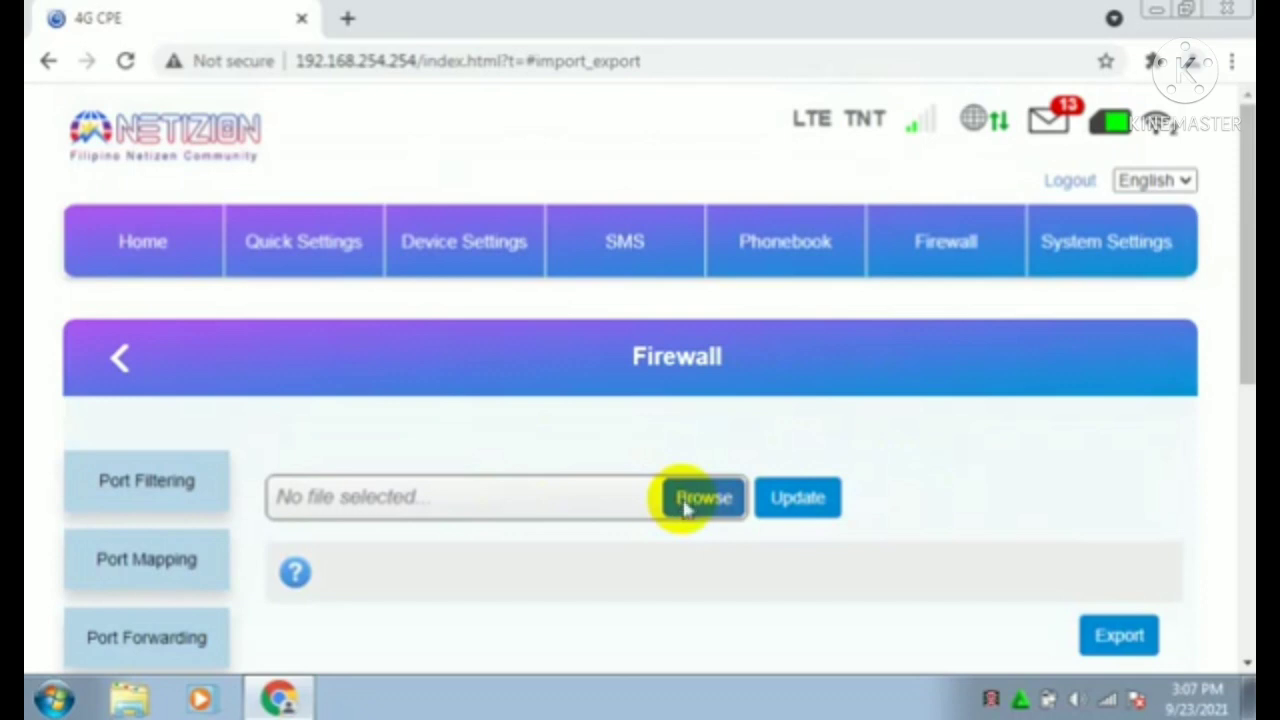
- Upload the ZLT-S10G 2.06.1 UNLOCKED & DEBRAND archive through Firewall Backup
left_click(686, 508)
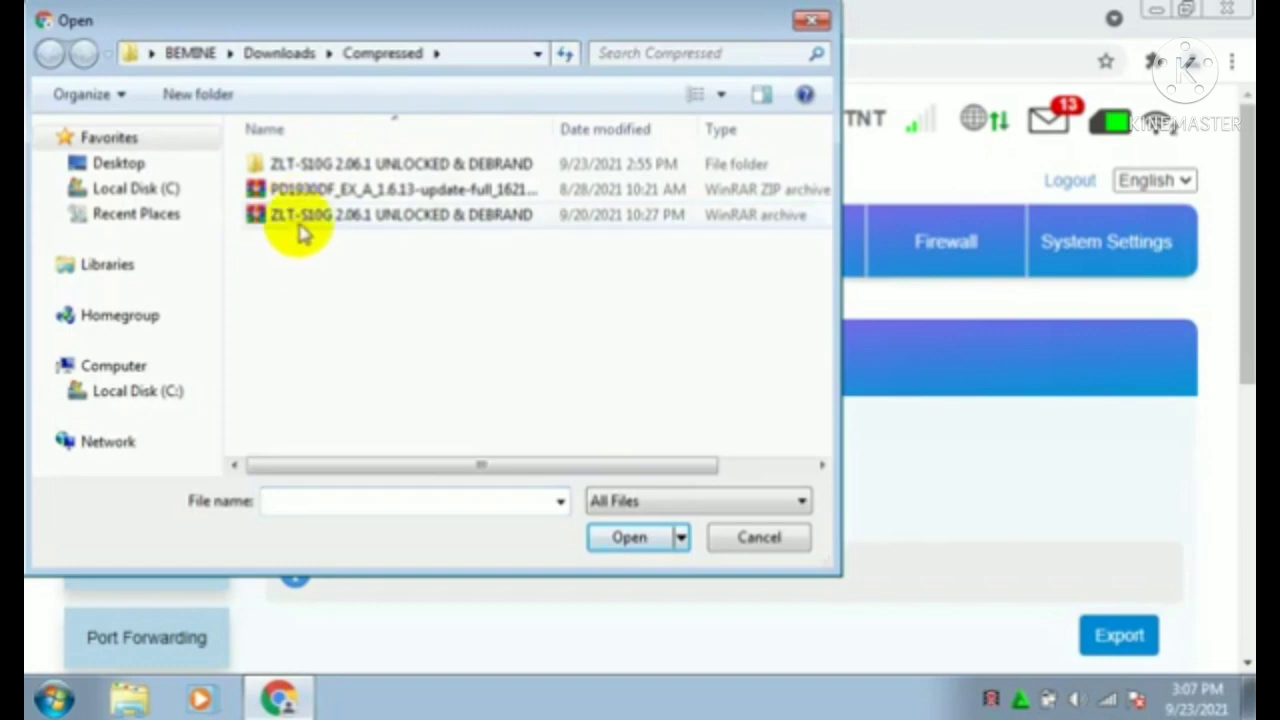
left_click(296, 224)
left_click(626, 540)
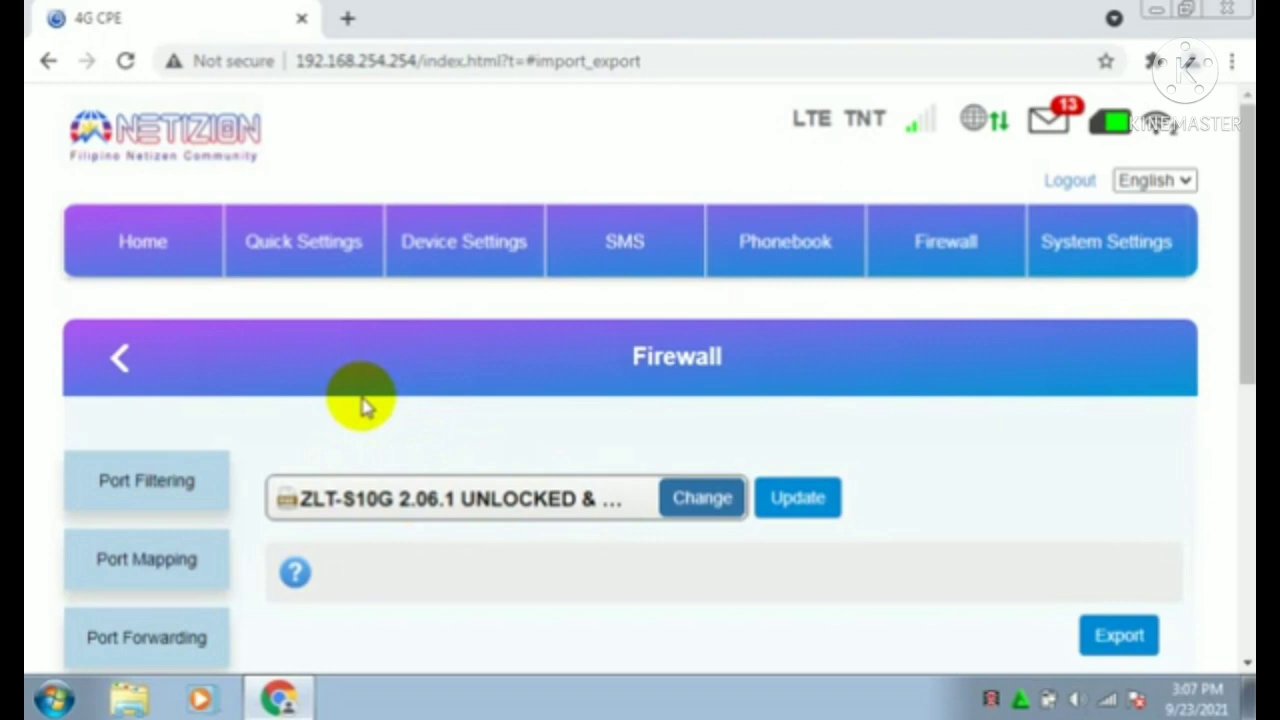
left_click(800, 510)
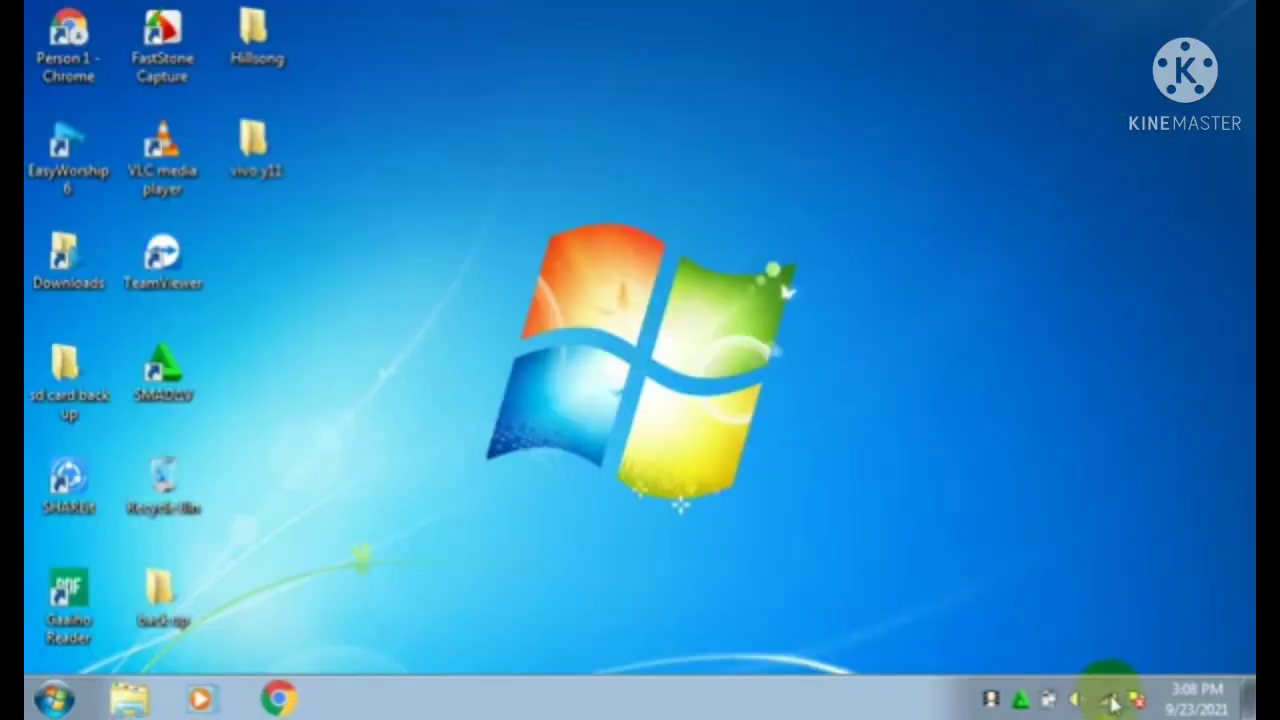
- After the restart, bring Chrome back and reopen 192.168.254.254
mouse_move(1113, 704)
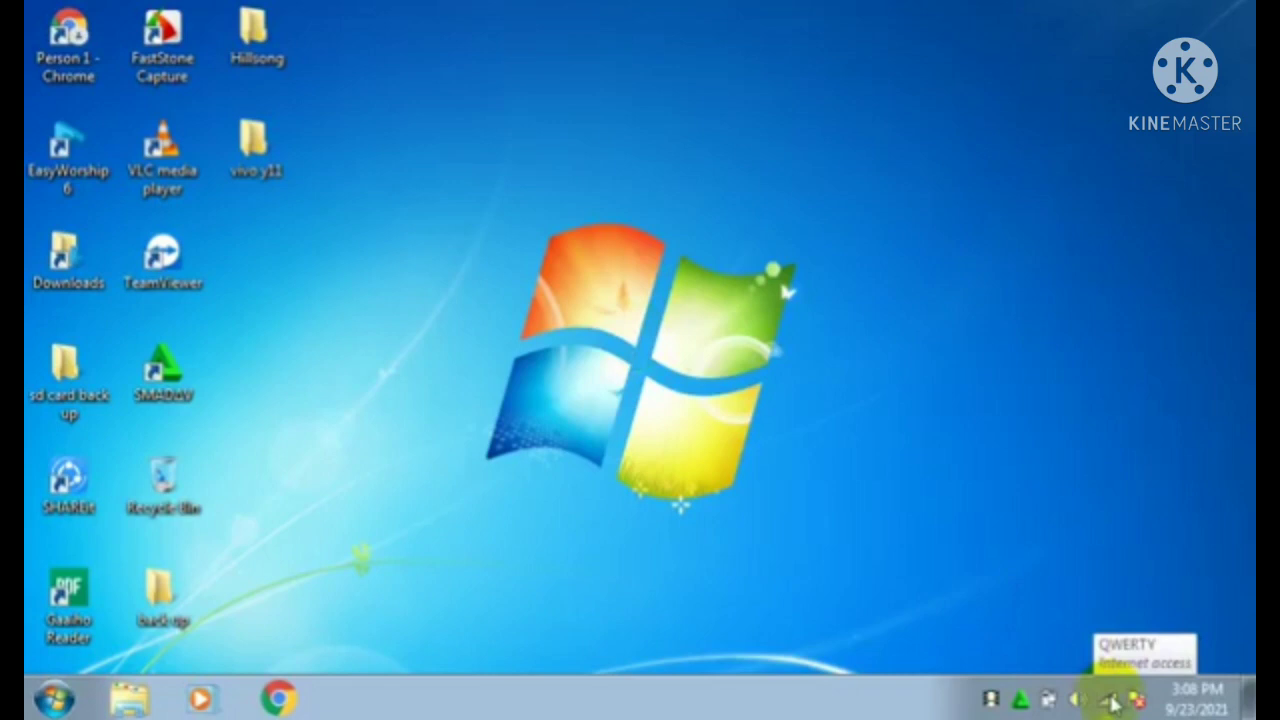
left_click(280, 700)
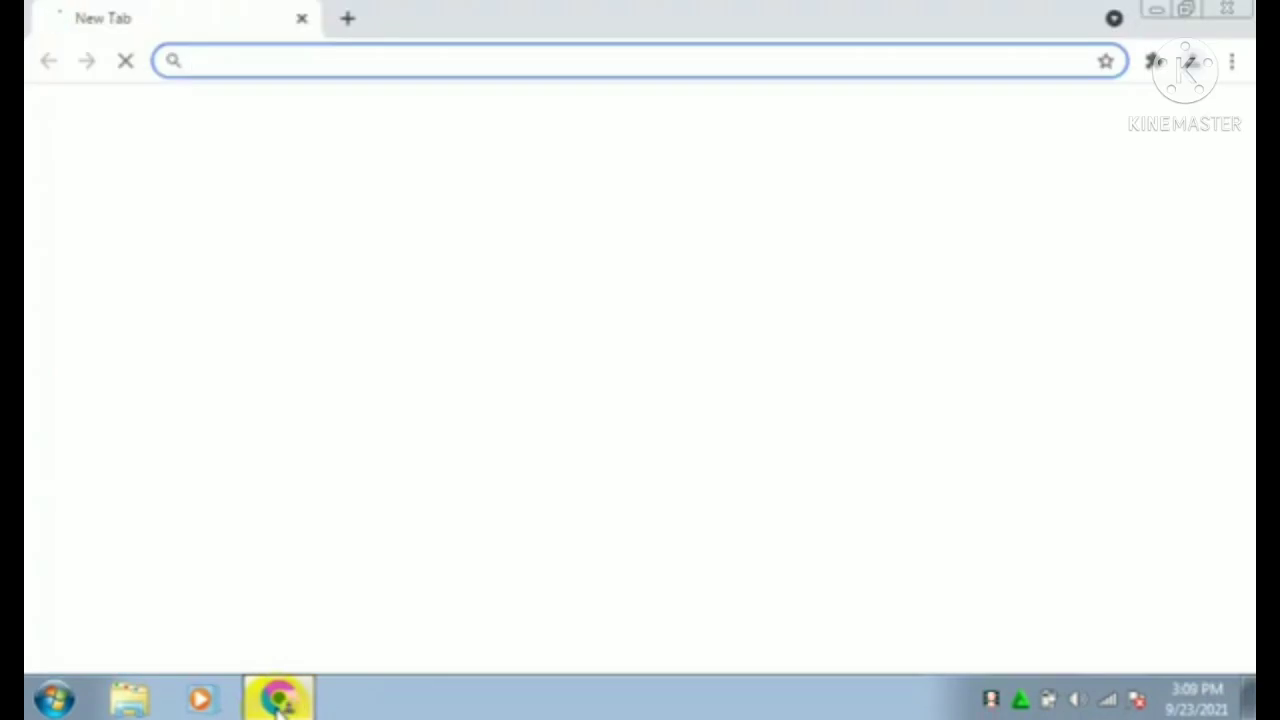
type("192")
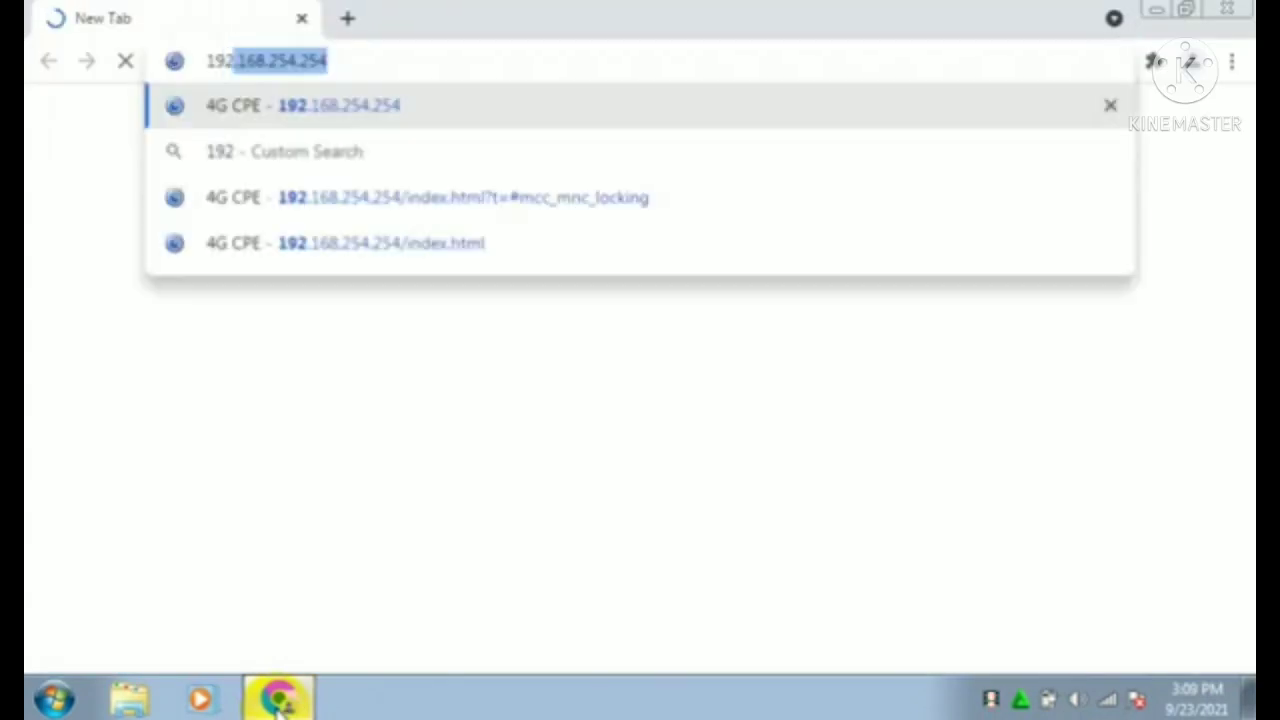
key("Return")
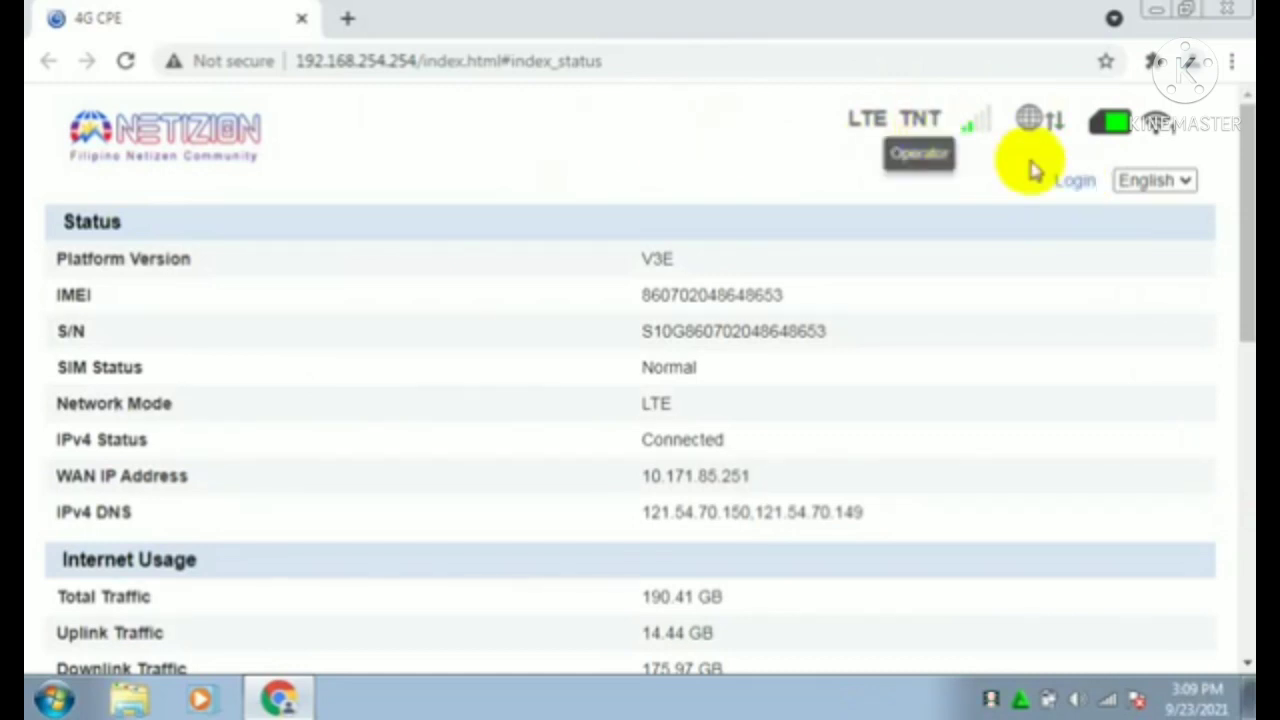
- Log back in with the username and new password, then go to the Firewall page
left_click(1078, 184)
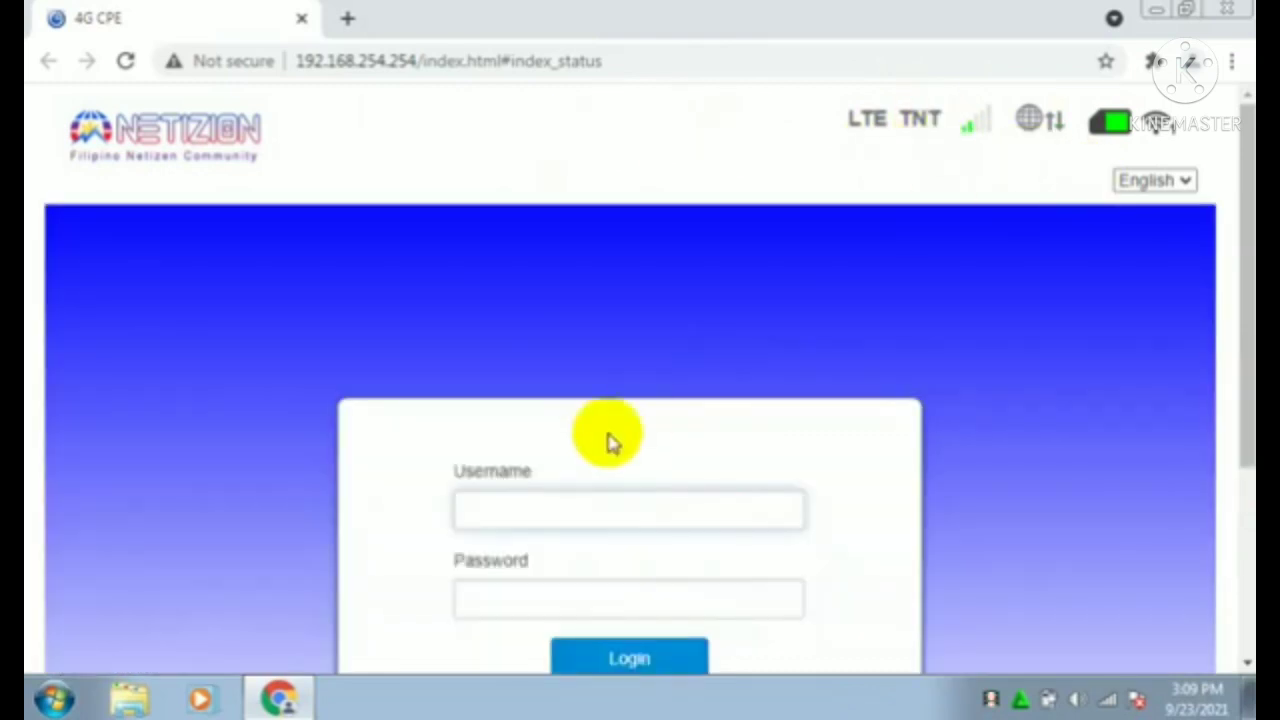
type("user")
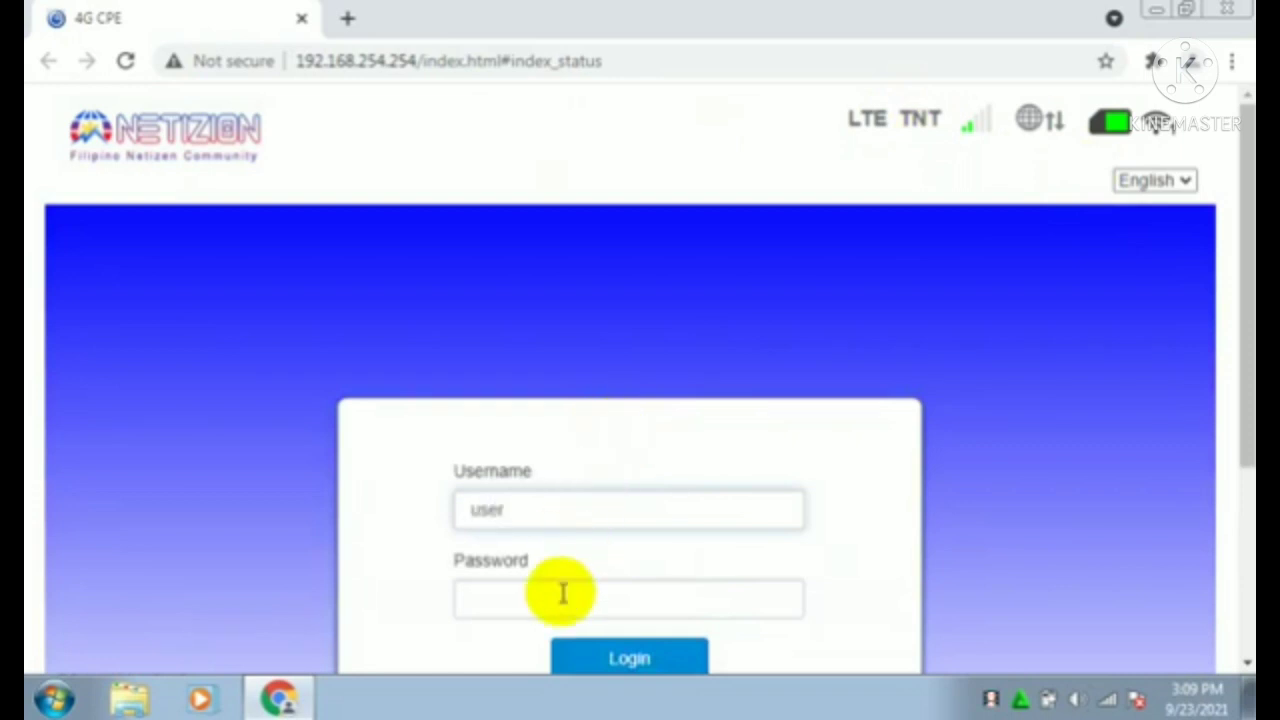
left_click(557, 605)
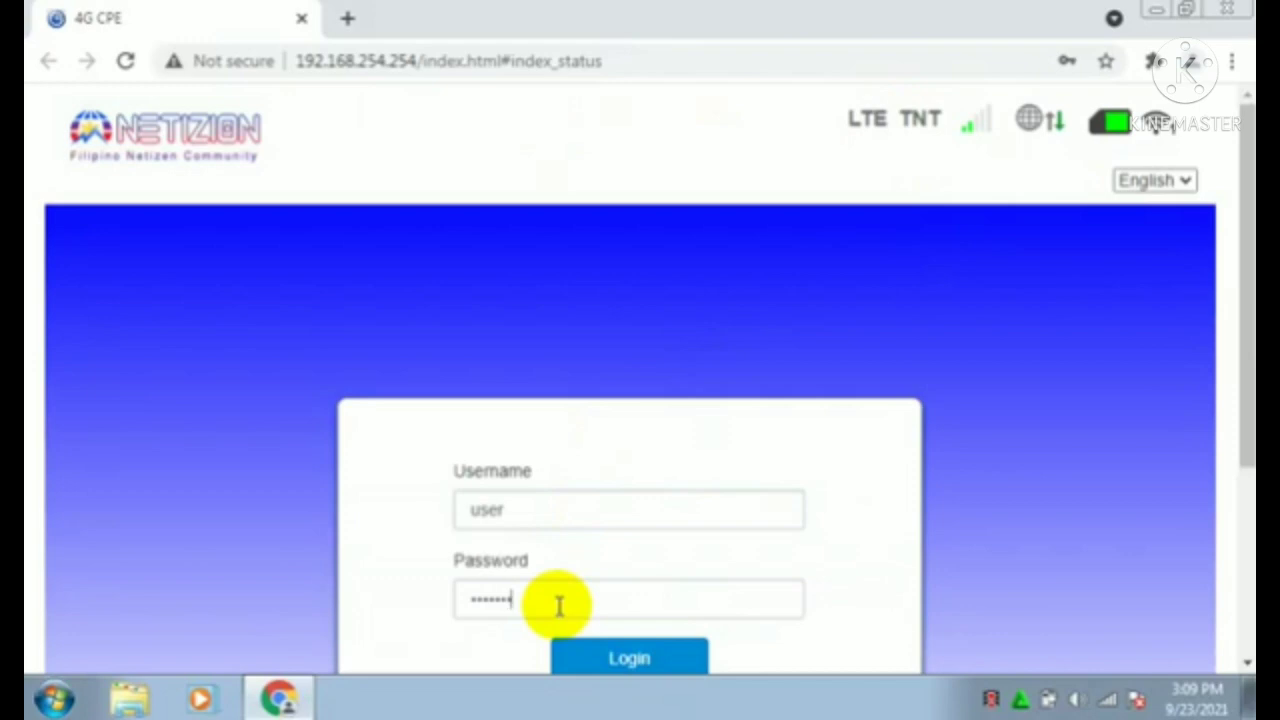
key("Return")
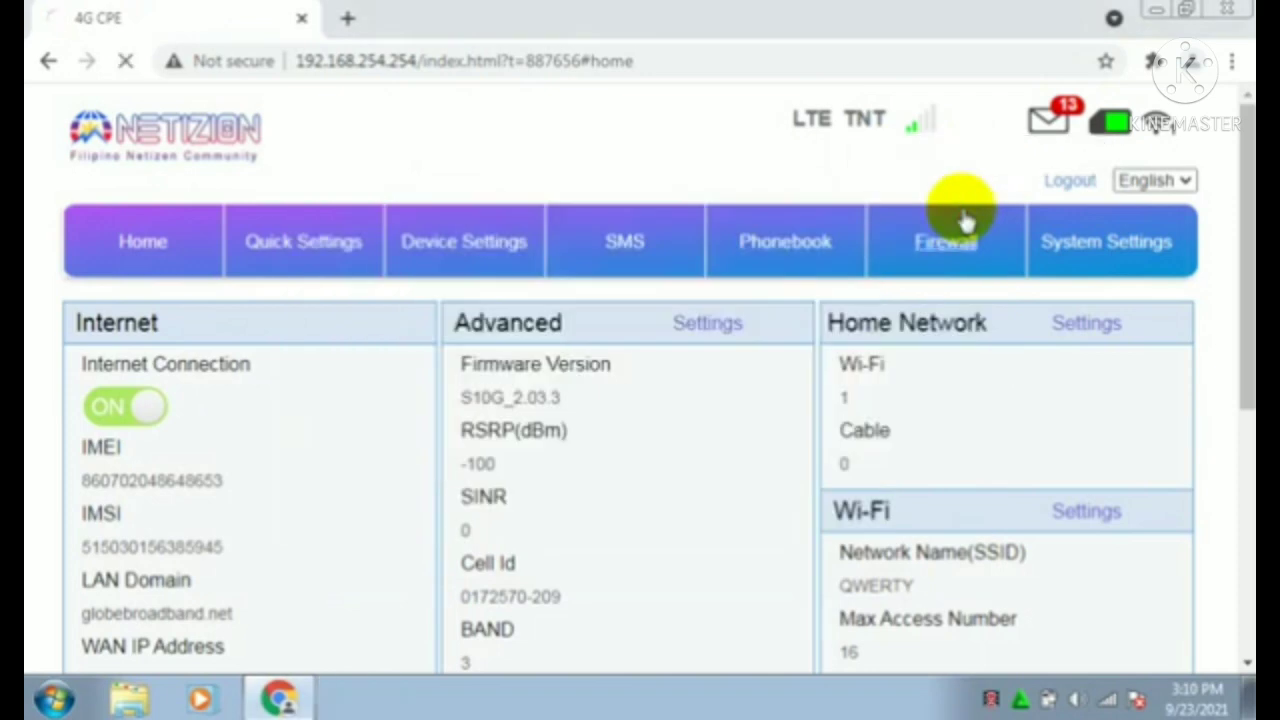
left_click(915, 241)
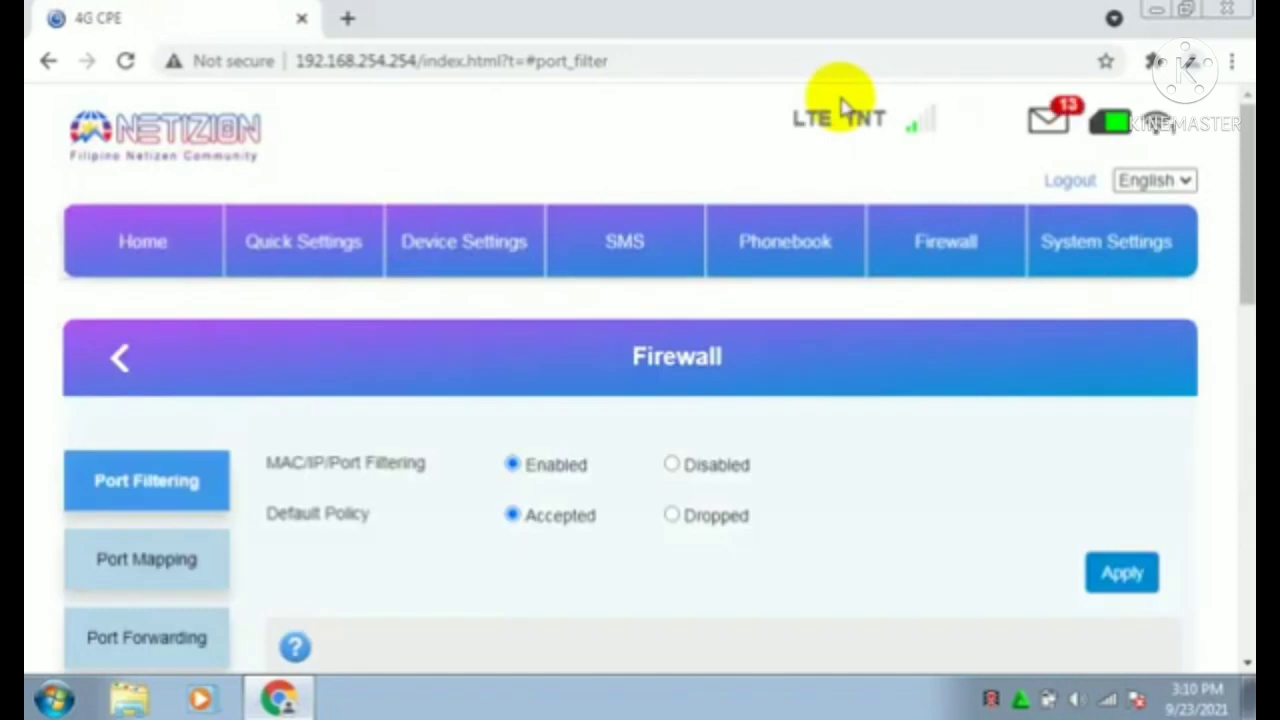
- From Quick Settings, change the address ending to #frequency to load the hidden band-locking page
left_click(305, 243)
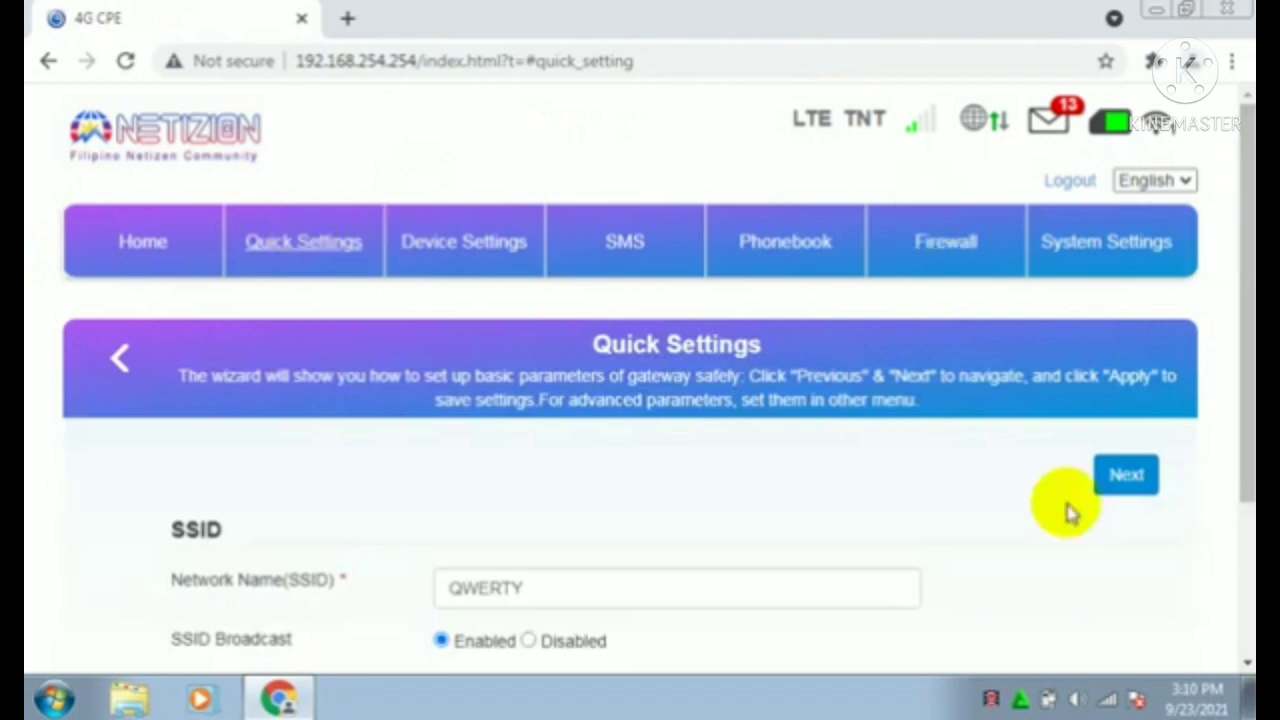
left_click(1128, 476)
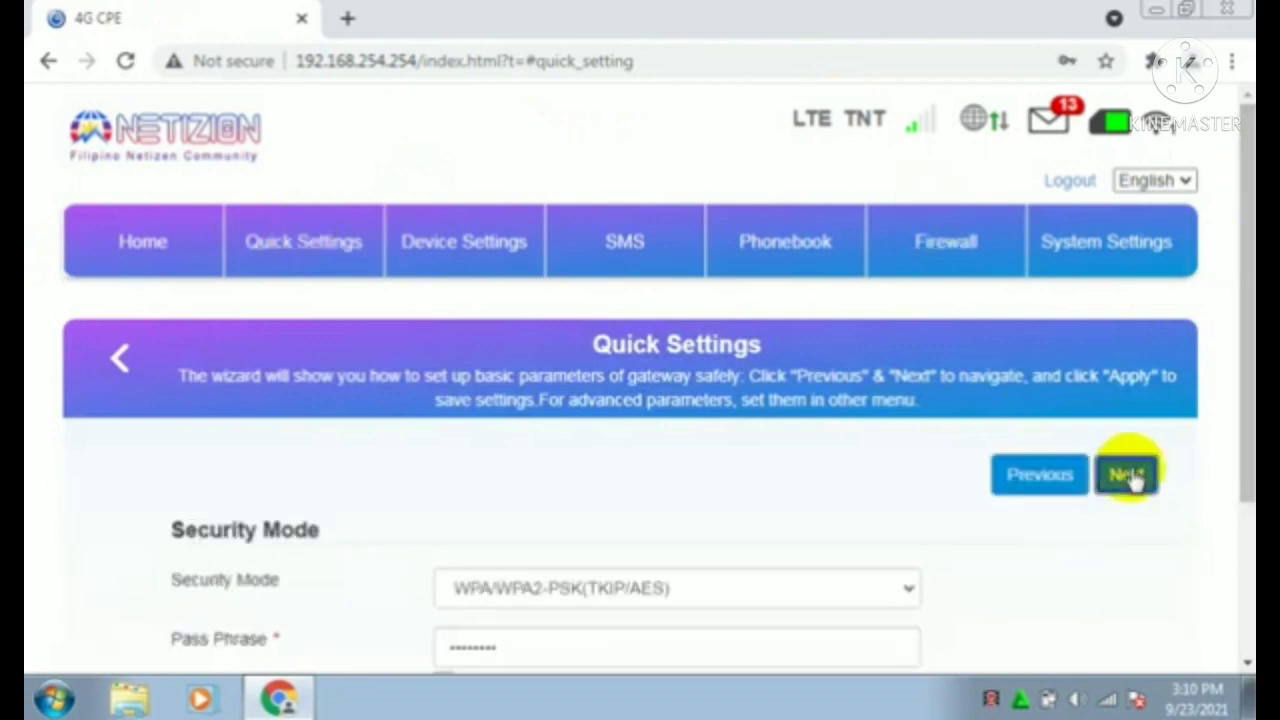
left_click(686, 55)
left_click(686, 55)
key("BackSpace")
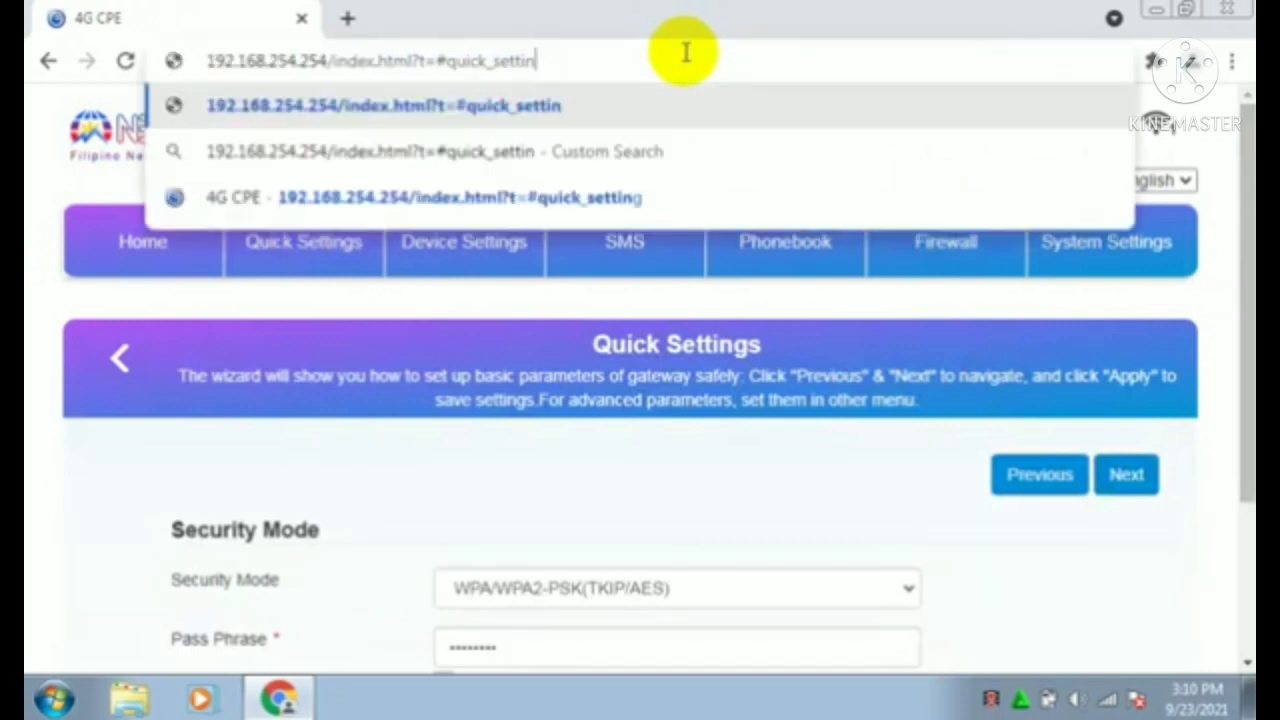
key("BackSpace")
key("BackSpace")
key("BackSpace")
key("BackSpace")
key("BackSpace")
key("BackSpace")
key("BackSpace")
key("BackSpace")
key("BackSpace")
key("BackSpace")
key("BackSpace")
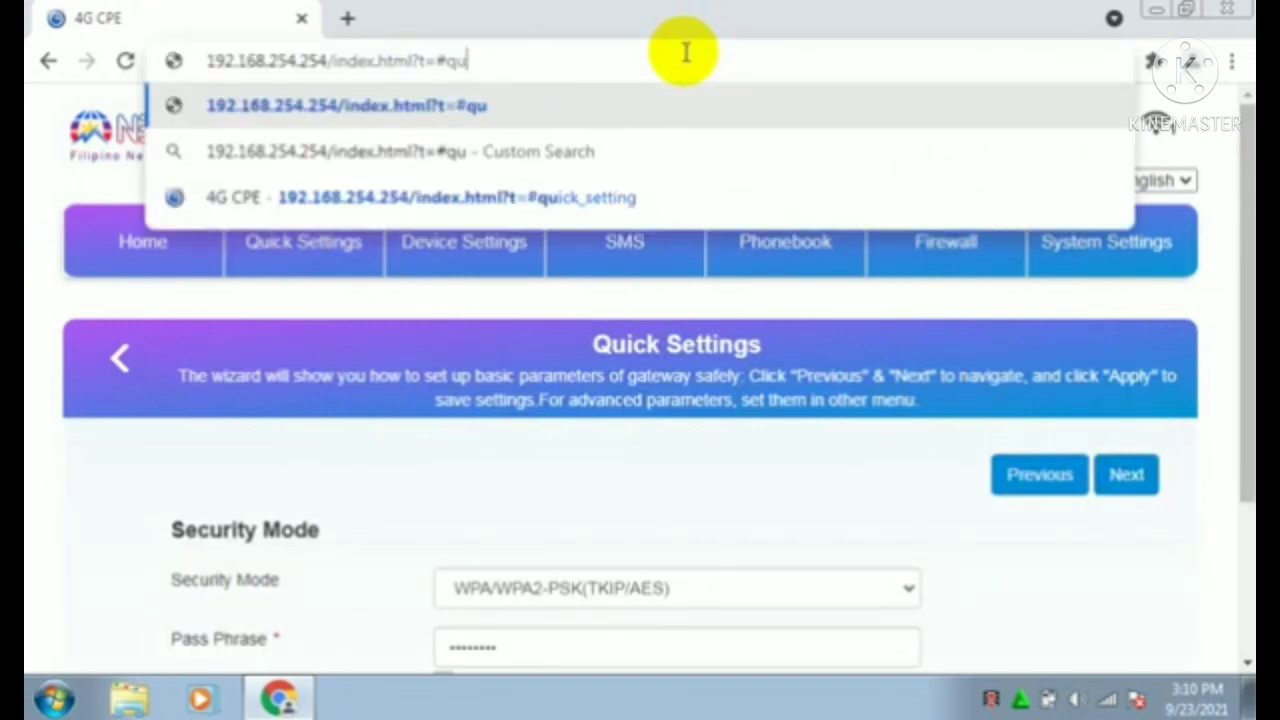
key("BackSpace")
type("freq")
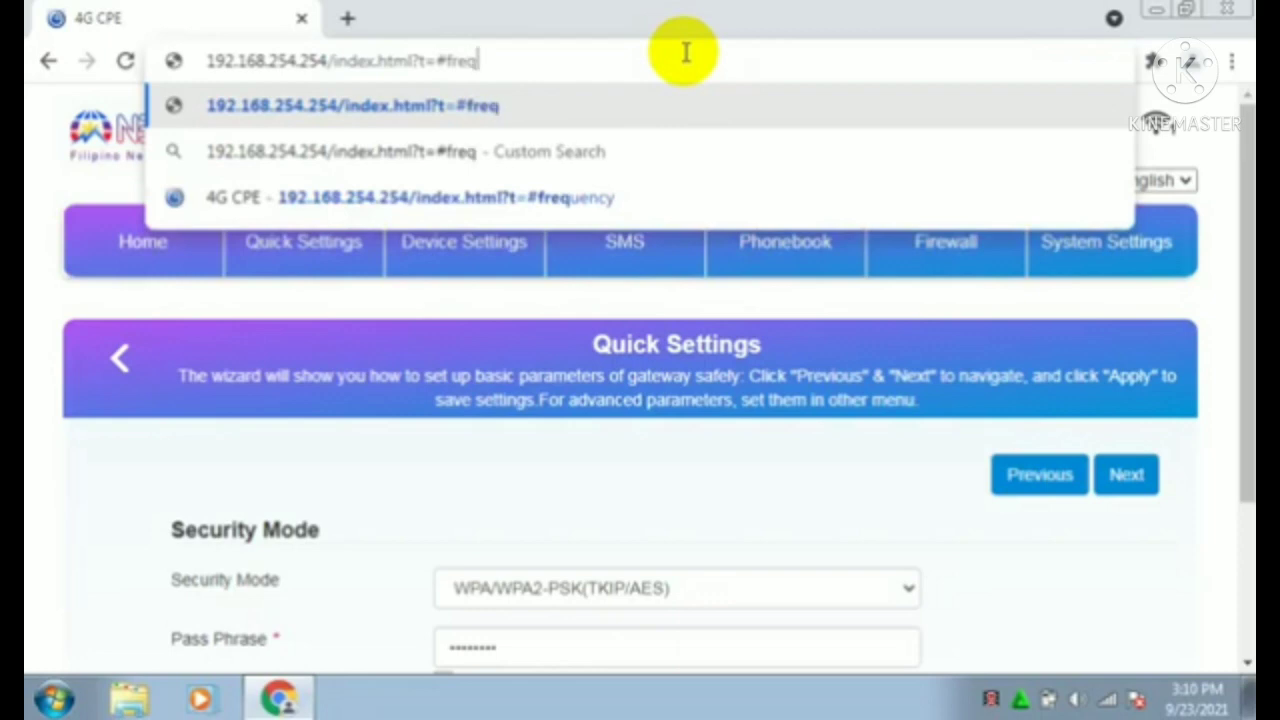
type("uency")
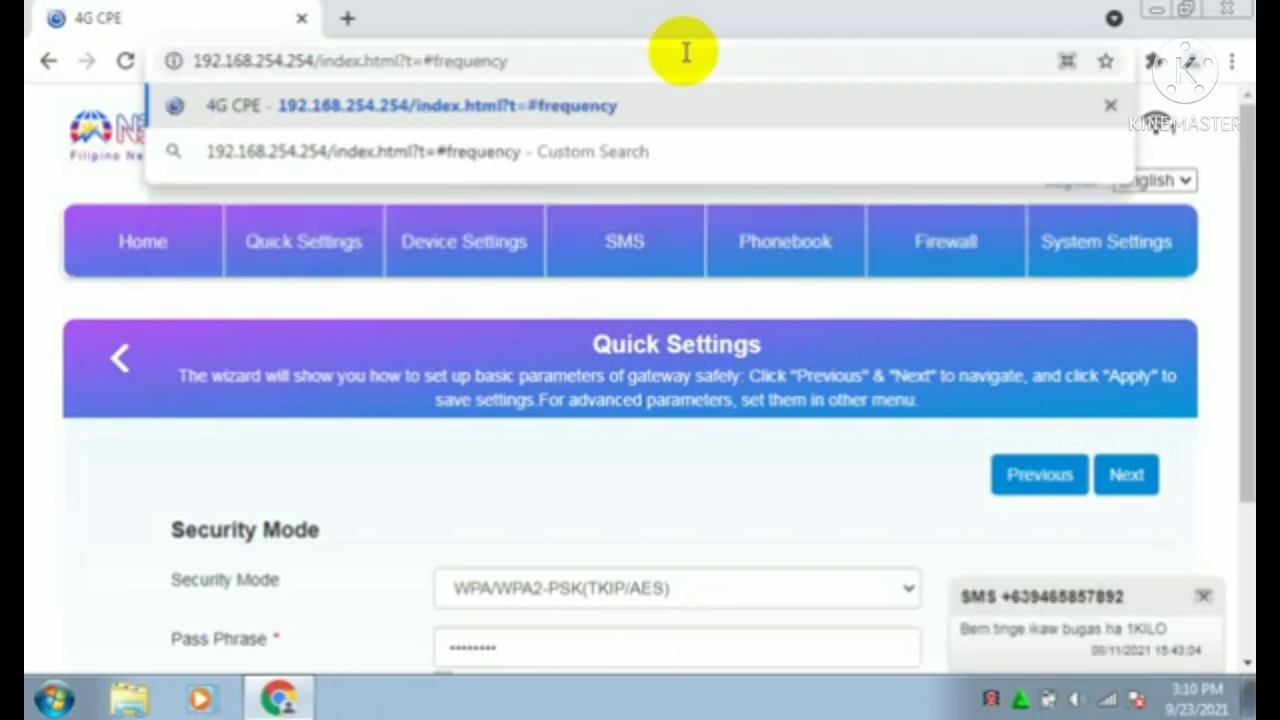
key("Return")
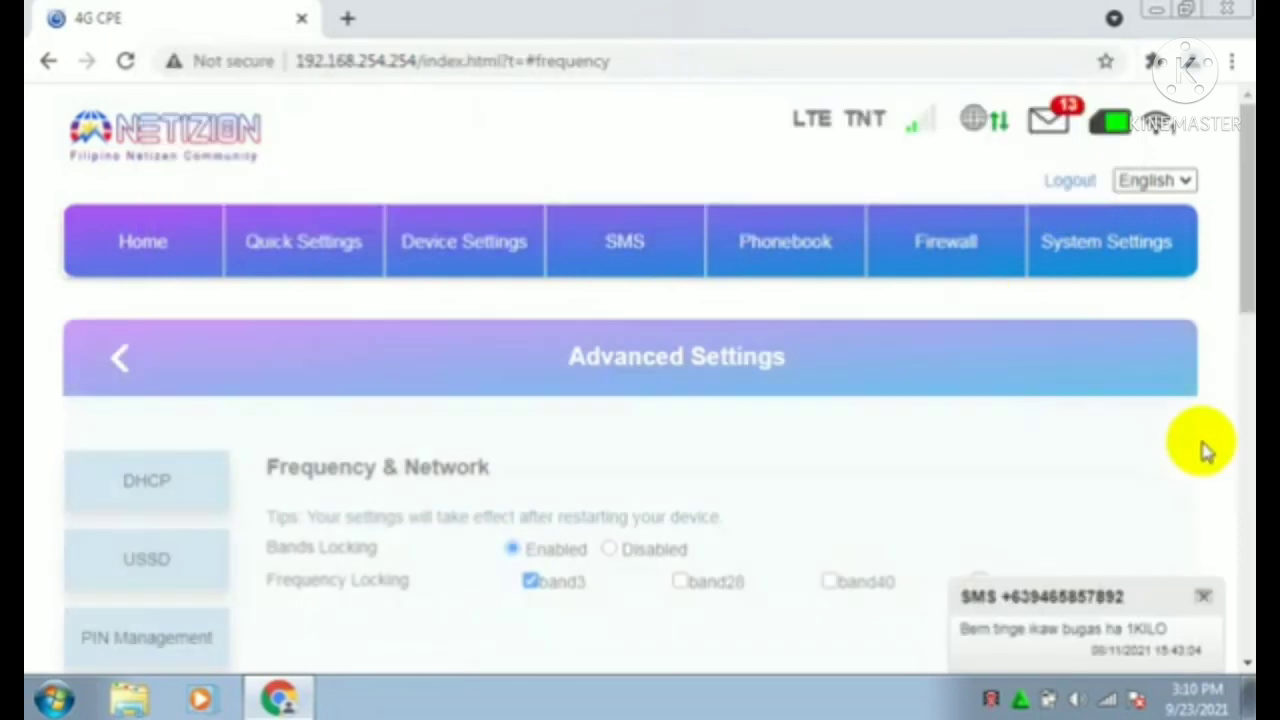
- Dismiss the SMS popup, toggle band28, band40 and band41 so only band3 stays ticked, and apply
left_click(1204, 598)
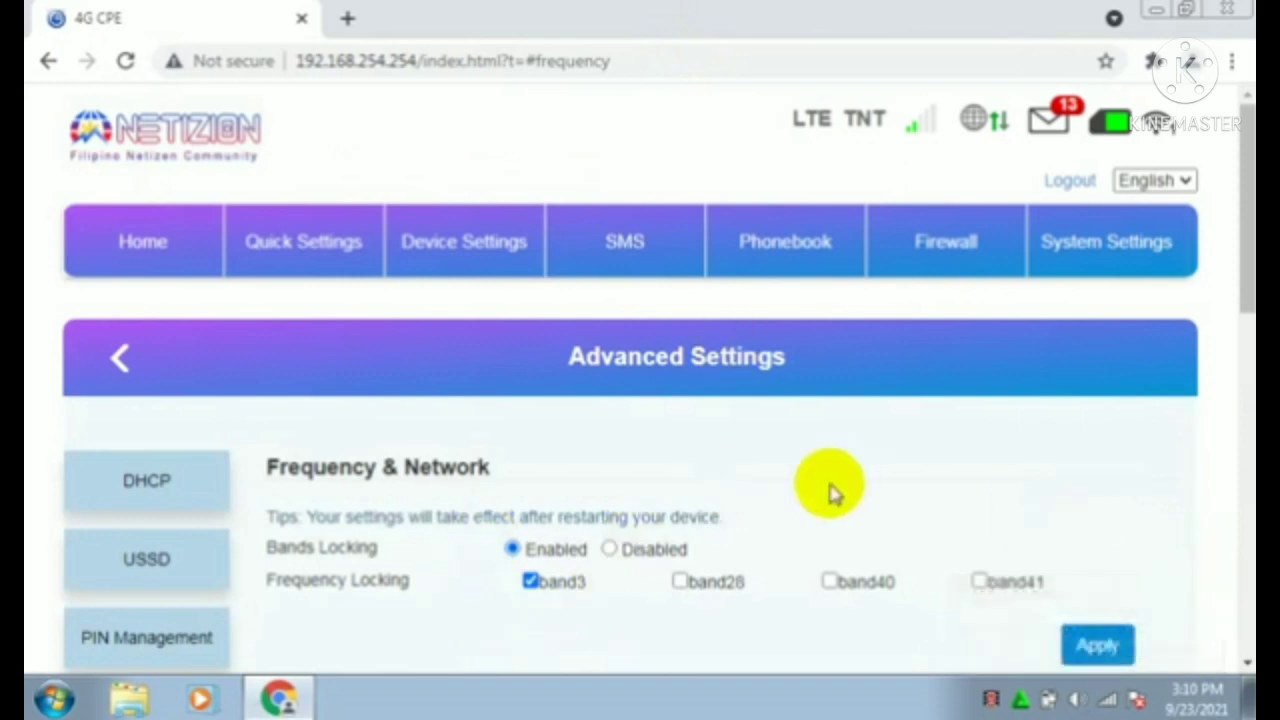
left_click(680, 584)
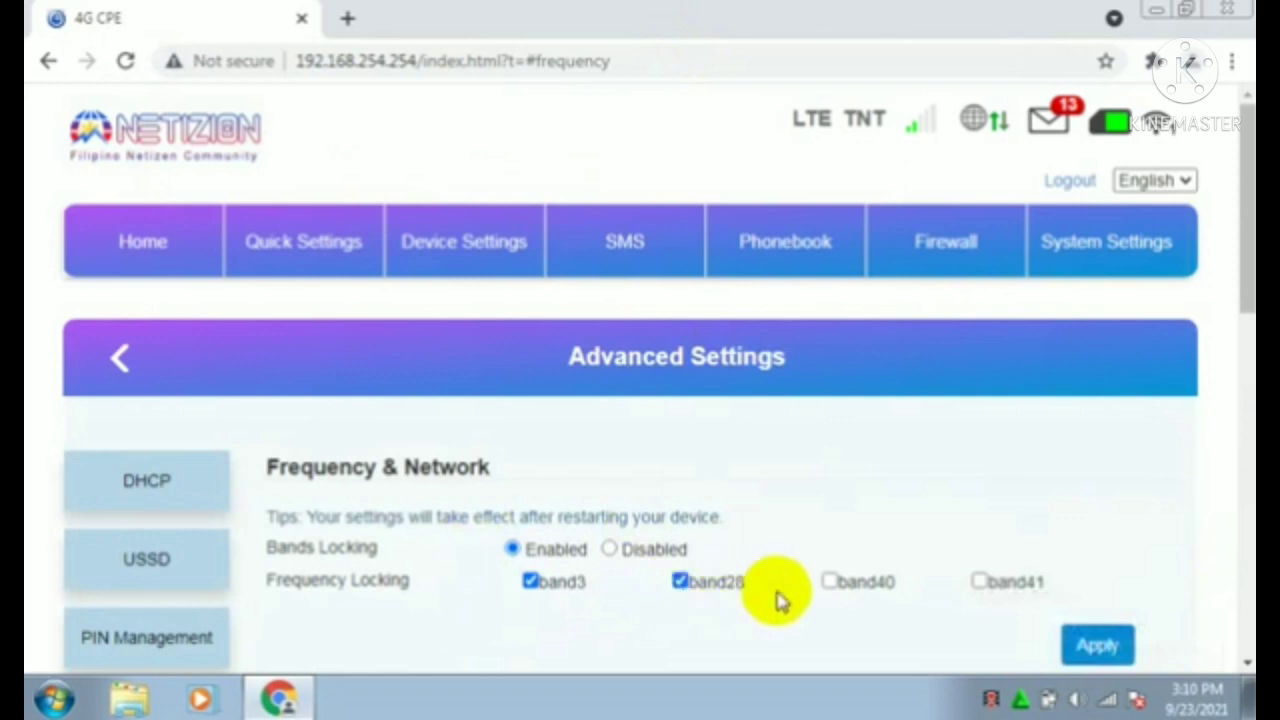
left_click(831, 585)
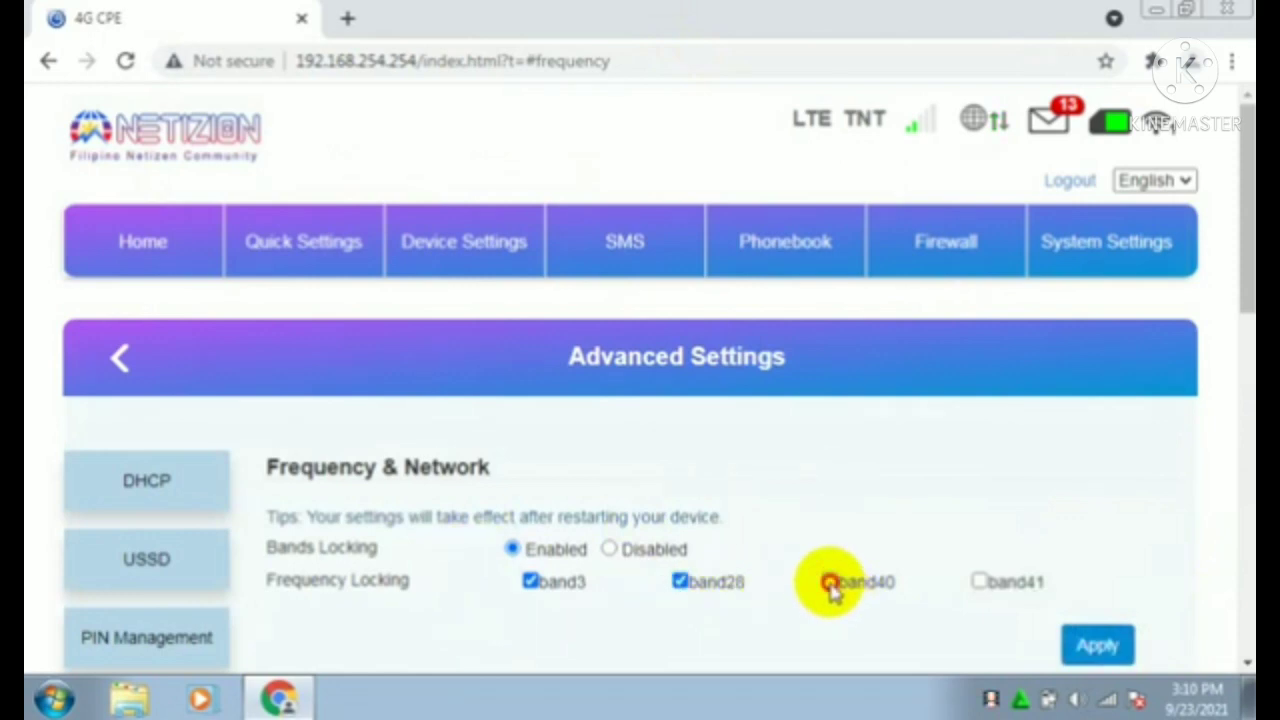
left_click(980, 584)
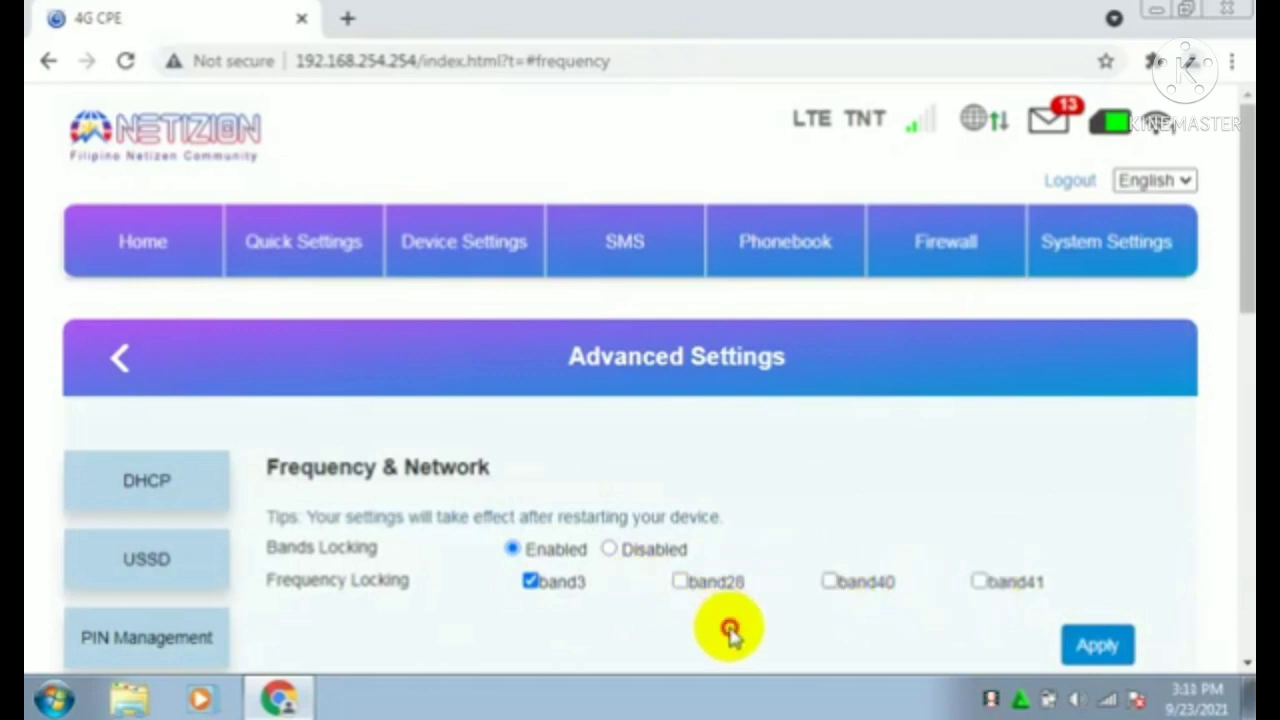
left_click_drag(1240, 143, 1240, 175)
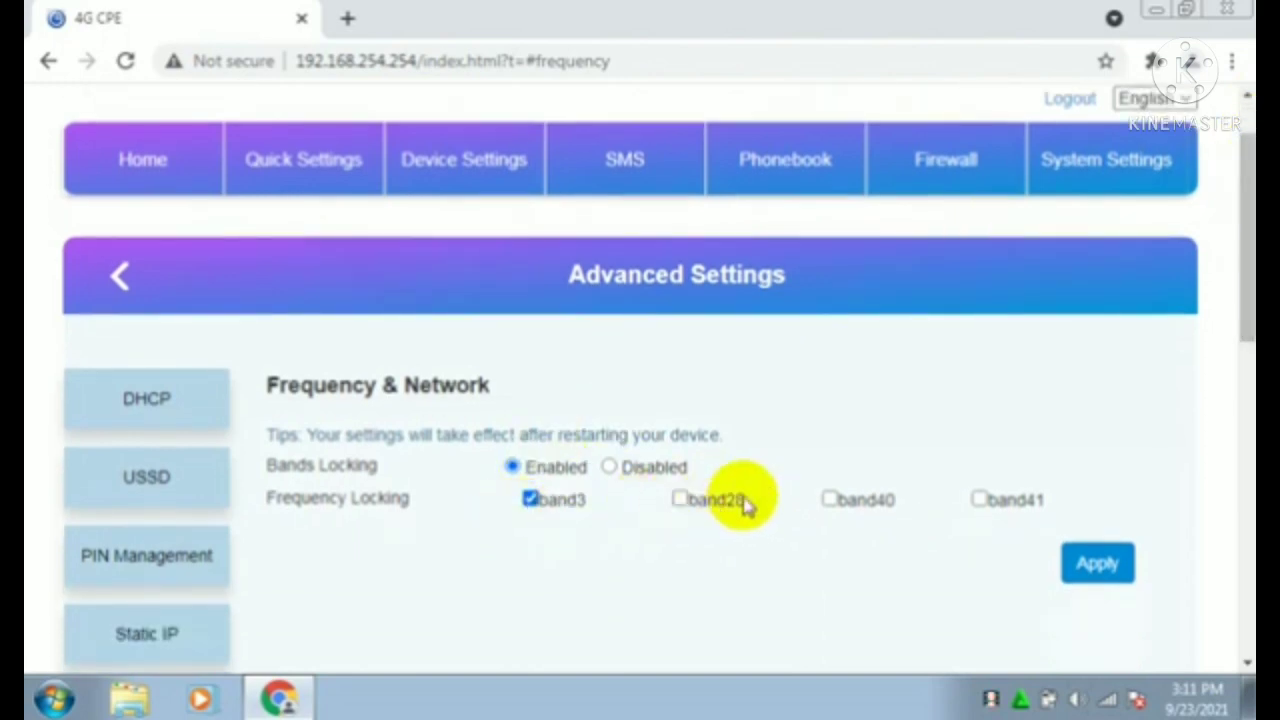
left_click(1097, 560)
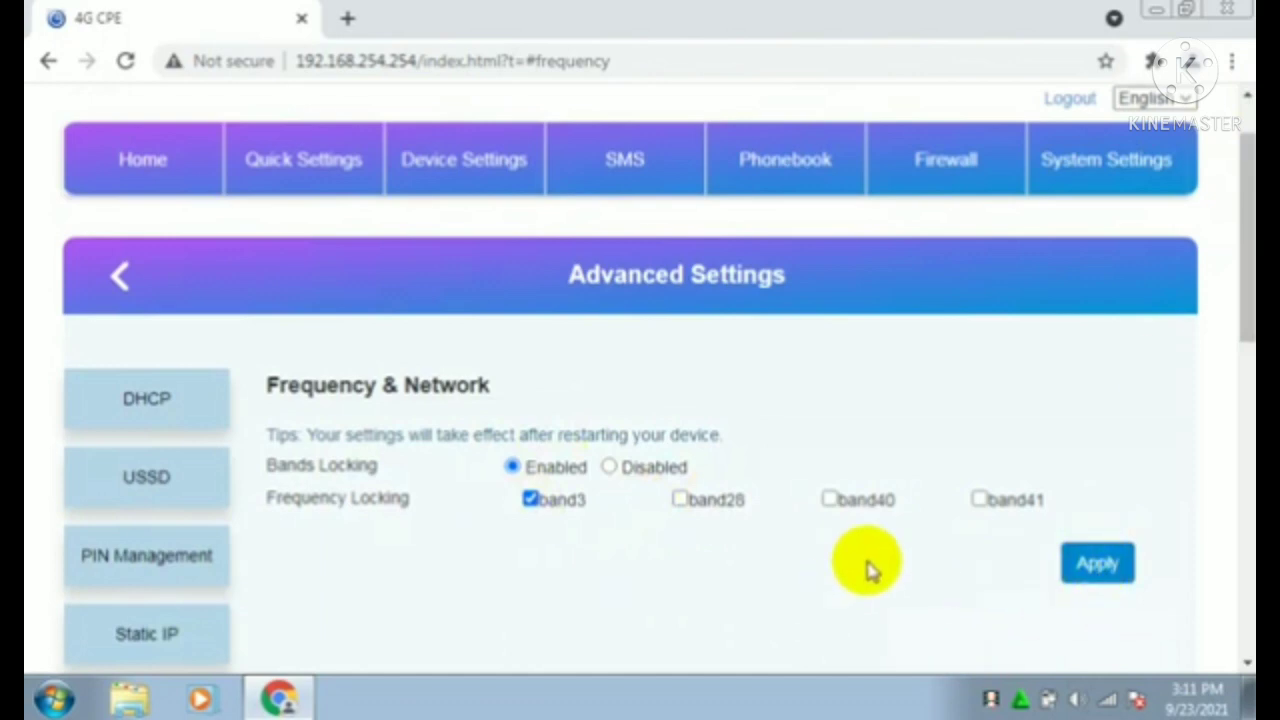
left_click_drag(1245, 305, 1248, 249)
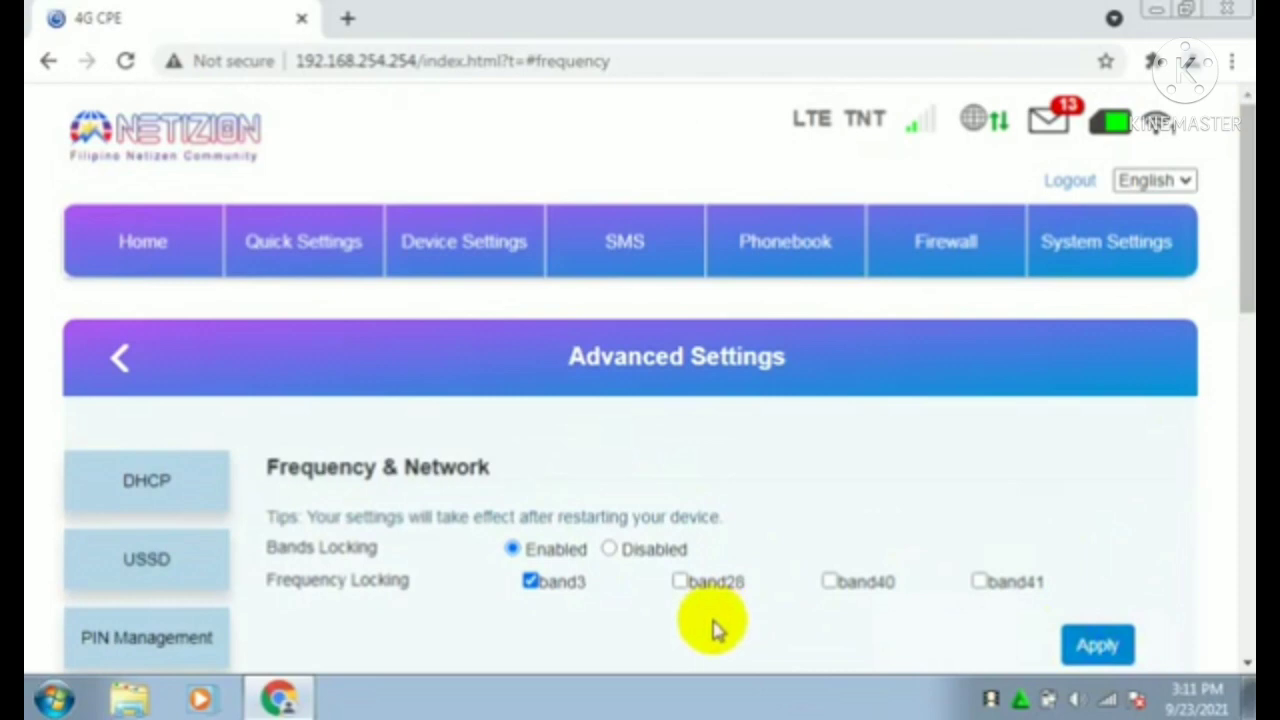
left_click(349, 20)
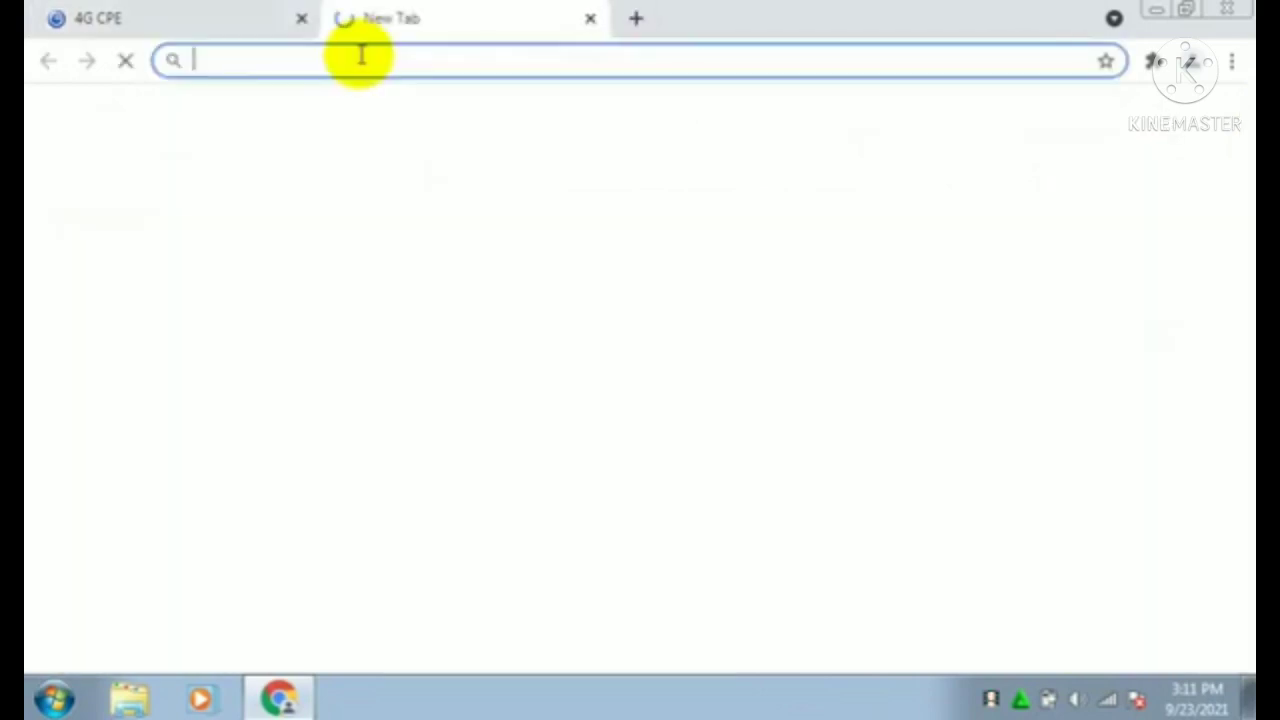
type("spedd")
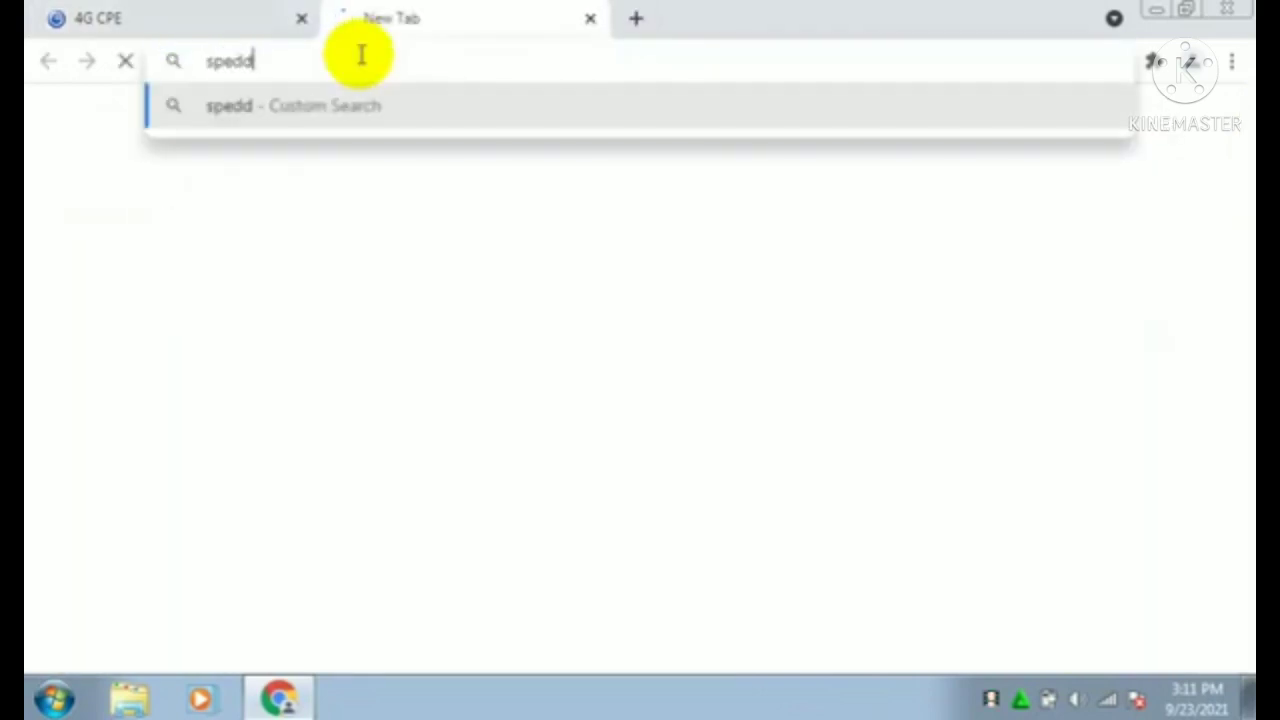
key("BackSpace")
key("BackSpace")
key("BackSpace")
key("BackSpace")
key("BackSpace")
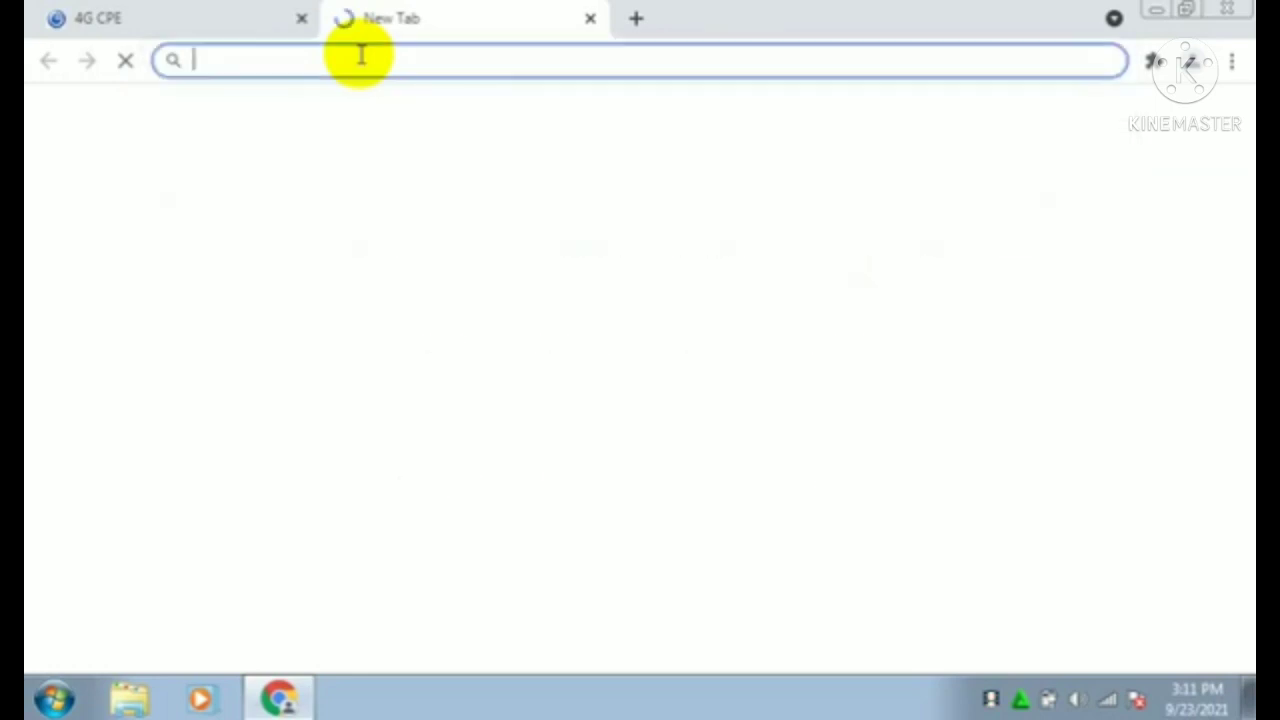
left_click(590, 18)
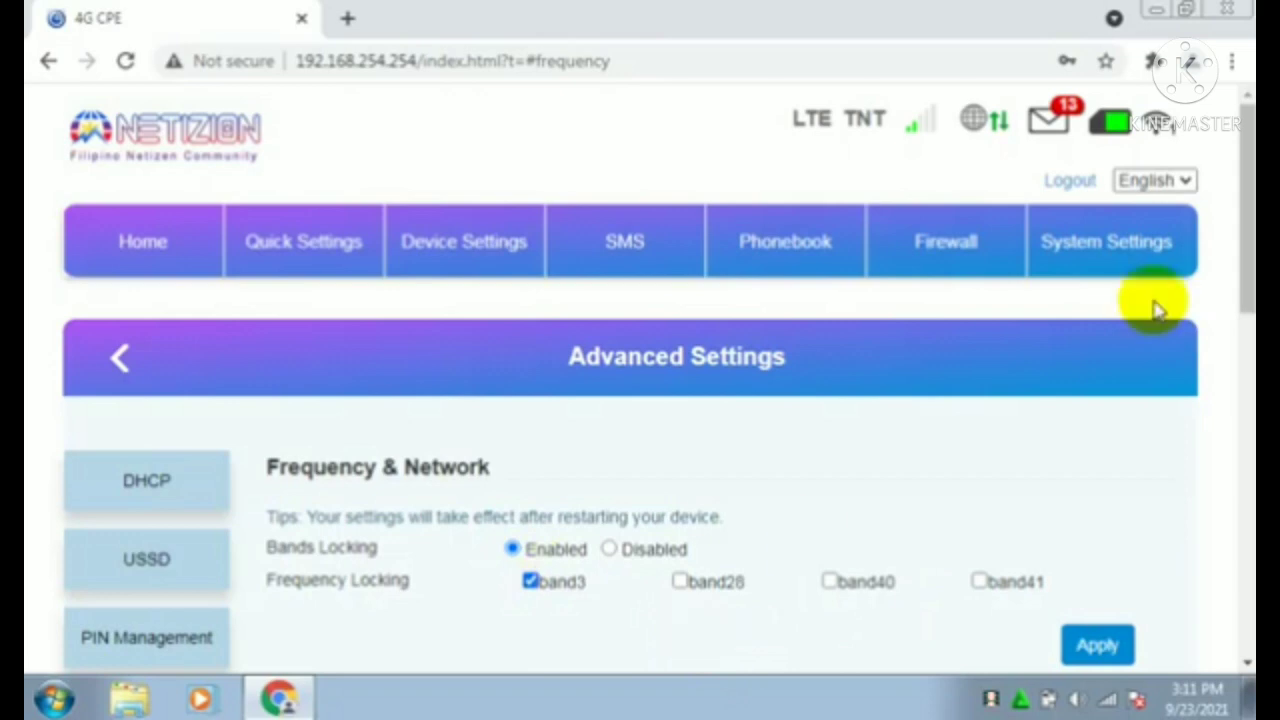
left_click_drag(1249, 114, 1234, 214)
left_click(1250, 135)
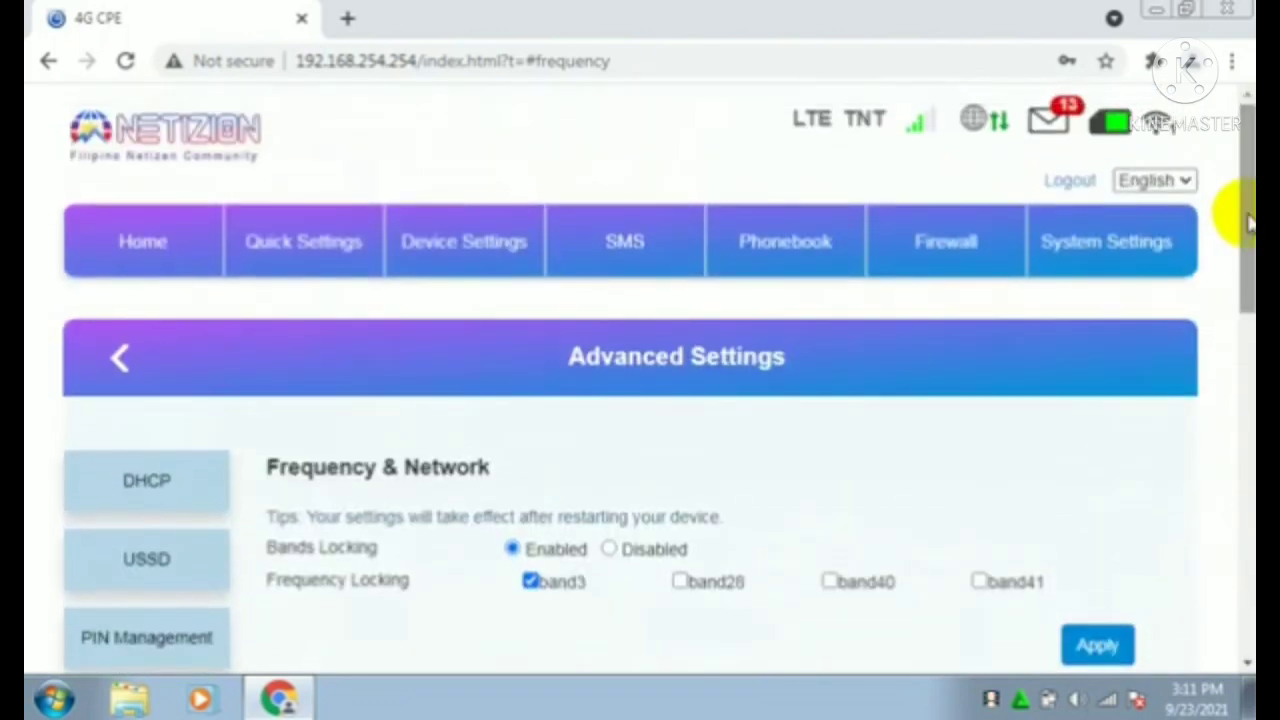